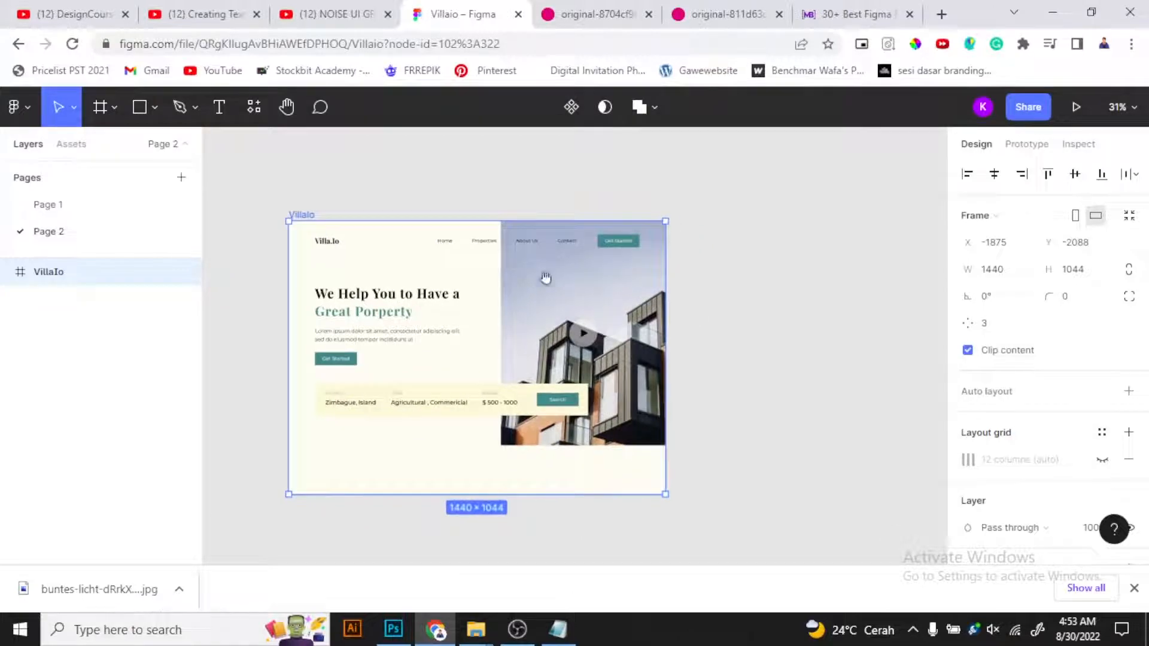
{"action": "left_click", "coordinate": [389, 206]}
{"action": "left_click", "coordinate": [298, 211]}
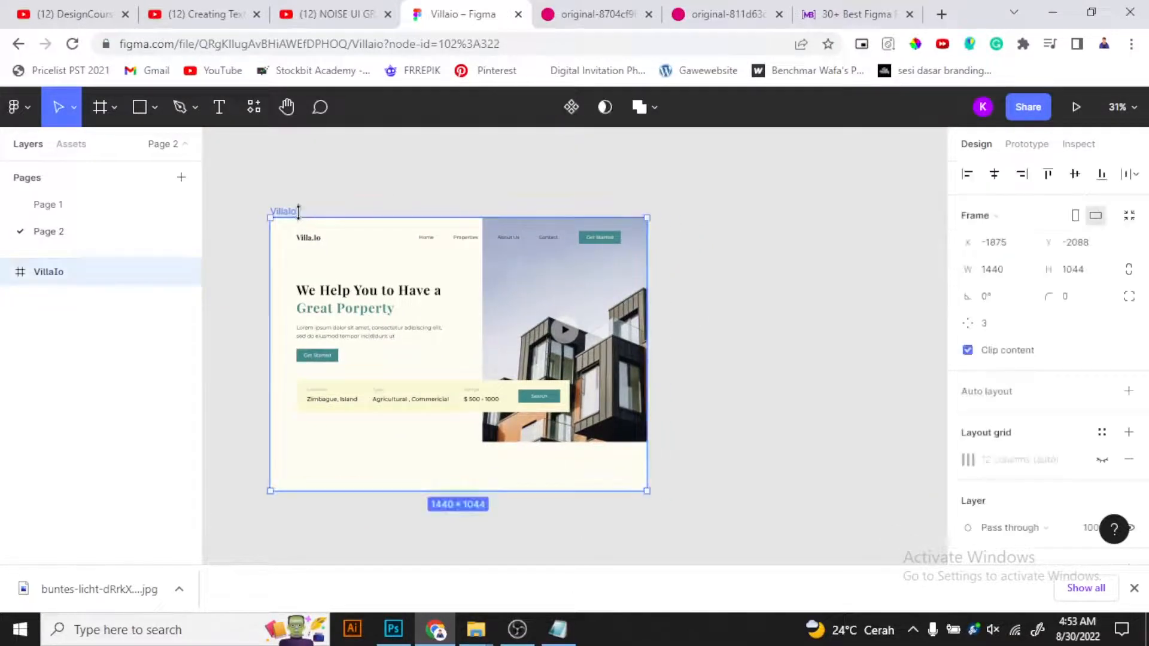
{"action": "left_click_drag", "start_coordinate": [298, 211], "coordinate": [768, 272]}
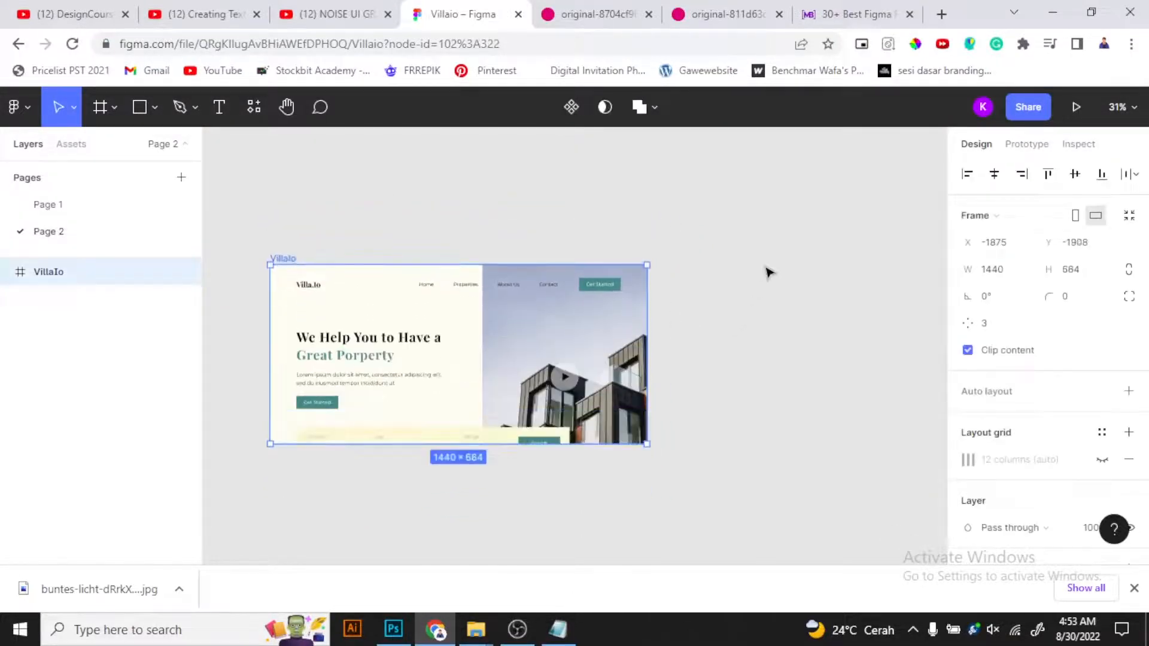
{"action": "key", "text": "ctrl+z"}
- Duplicate the VillaIo frame to the right of the original, leaving a clear gap between the two
{"action": "left_click_drag", "start_coordinate": [534, 215], "coordinate": [672, 211]}
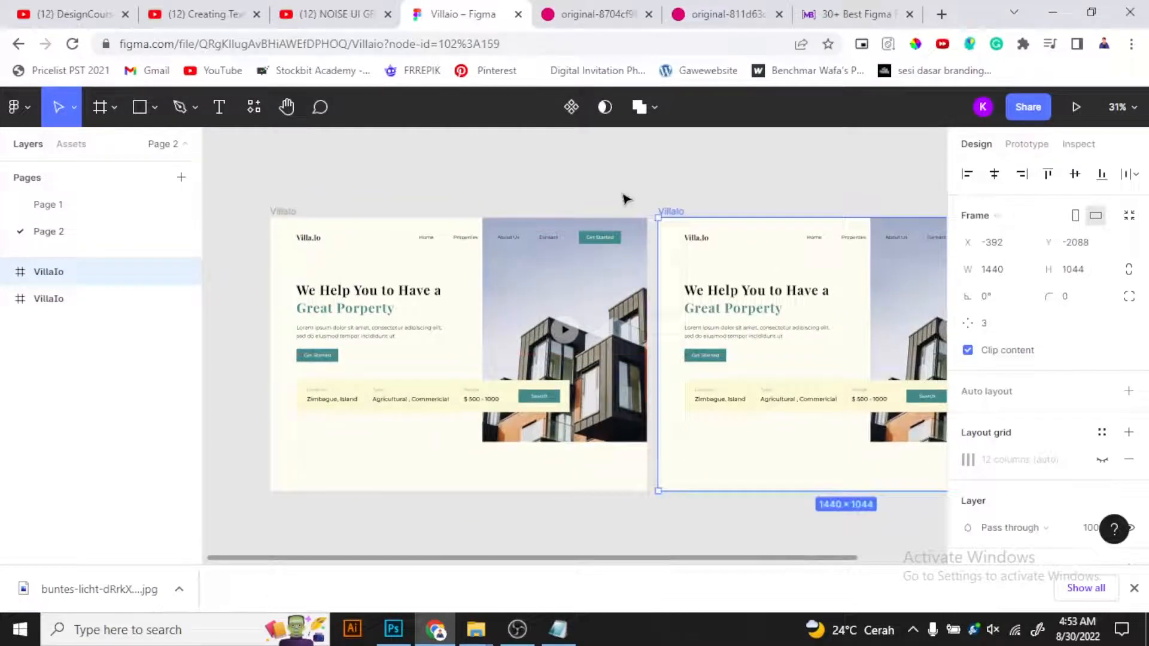
{"action": "left_click", "coordinate": [621, 201]}
{"action": "scroll", "coordinate": [634, 198], "scroll_direction": "down", "scroll_amount": 2}
{"action": "left_click_drag", "start_coordinate": [867, 322], "coordinate": [602, 445]}
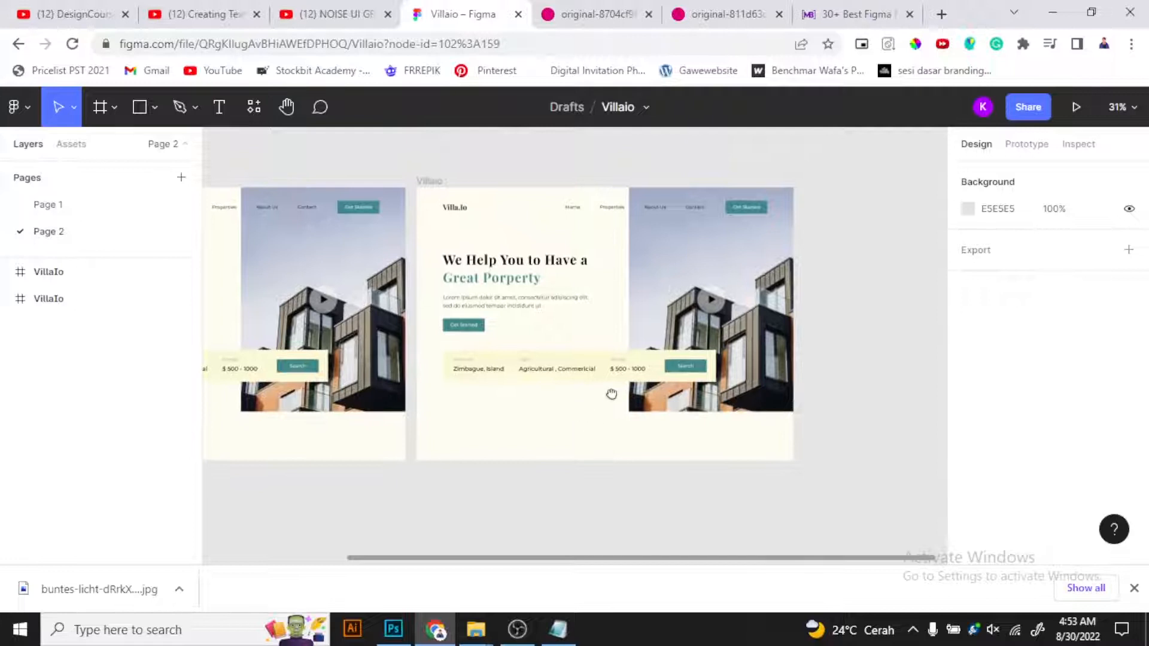
{"action": "left_click_drag", "start_coordinate": [592, 392], "coordinate": [618, 394]}
{"action": "left_click_drag", "start_coordinate": [465, 182], "coordinate": [541, 181]}
- Rename the duplicated frame as VillaIo 1
{"action": "double_click", "coordinate": [60, 273]}
{"action": "left_click", "coordinate": [73, 272]}
{"action": "type", "text": "1"}
{"action": "key", "text": "Return"}
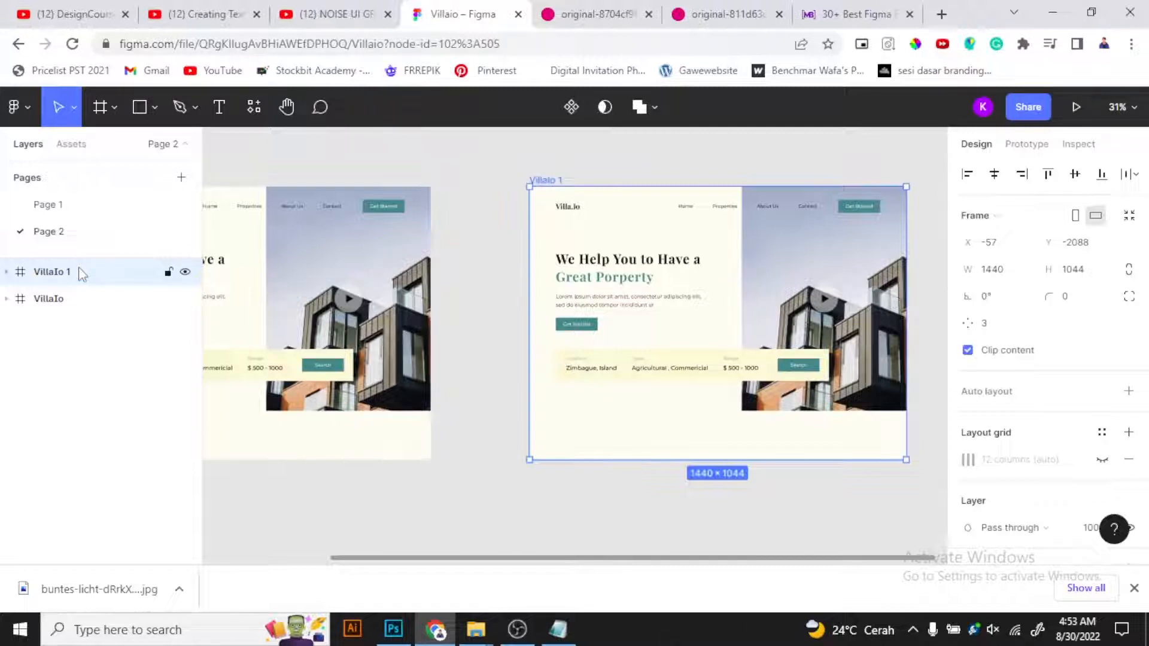
{"action": "left_click", "coordinate": [472, 183]}
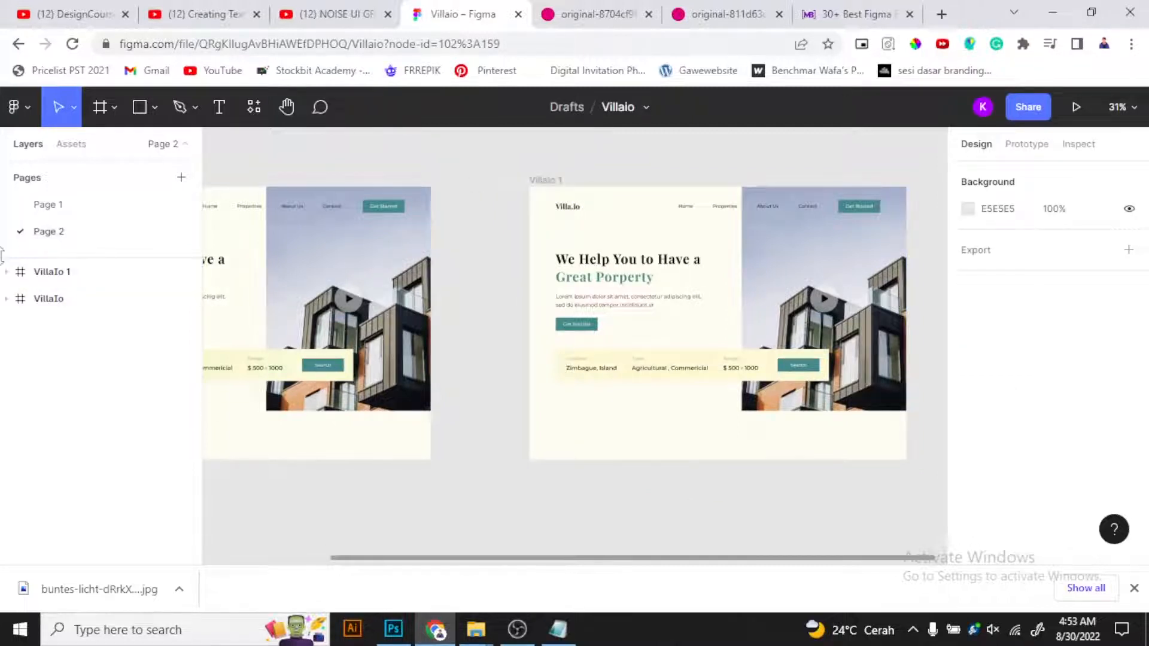
- Draw a 1440 × 1044 rectangle covering the whole VillaIo 1 frame
{"action": "left_click", "coordinate": [140, 114]}
{"action": "mouse_move", "coordinate": [530, 188]}
{"action": "left_mouse_down"}
{"action": "mouse_move", "coordinate": [756, 393]}
{"action": "mouse_move", "coordinate": [890, 437]}
{"action": "mouse_move", "coordinate": [907, 461]}
{"action": "left_mouse_up"}
{"action": "left_click", "coordinate": [560, 156]}
{"action": "left_click", "coordinate": [605, 248]}
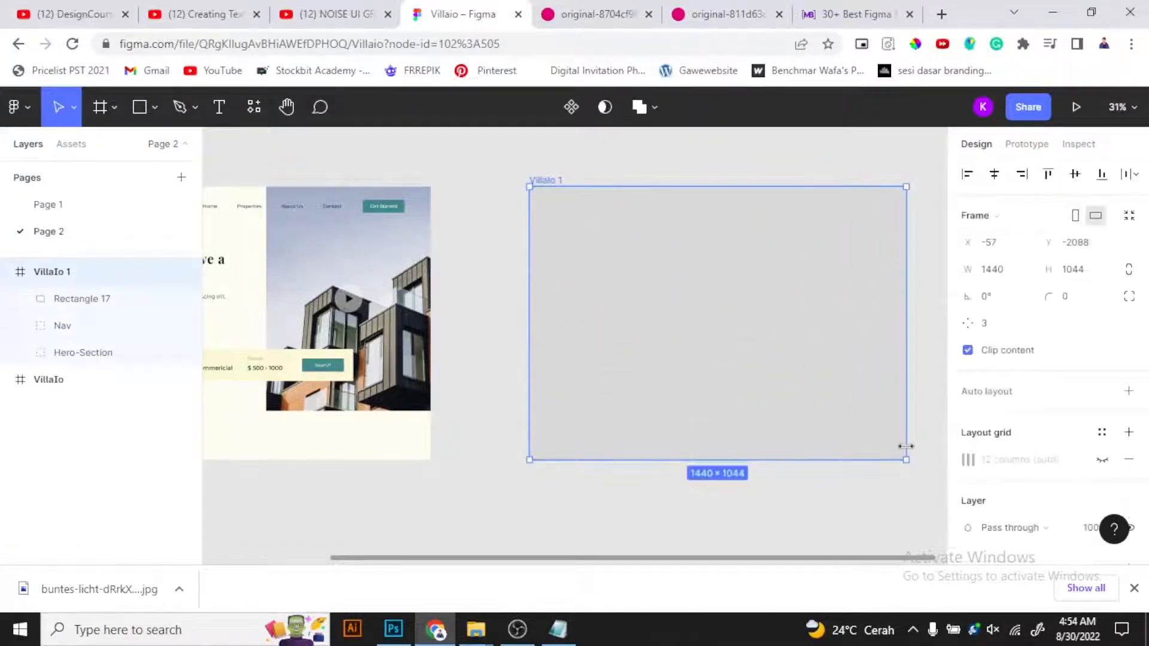
{"action": "left_click_drag", "start_coordinate": [756, 346], "coordinate": [752, 304]}
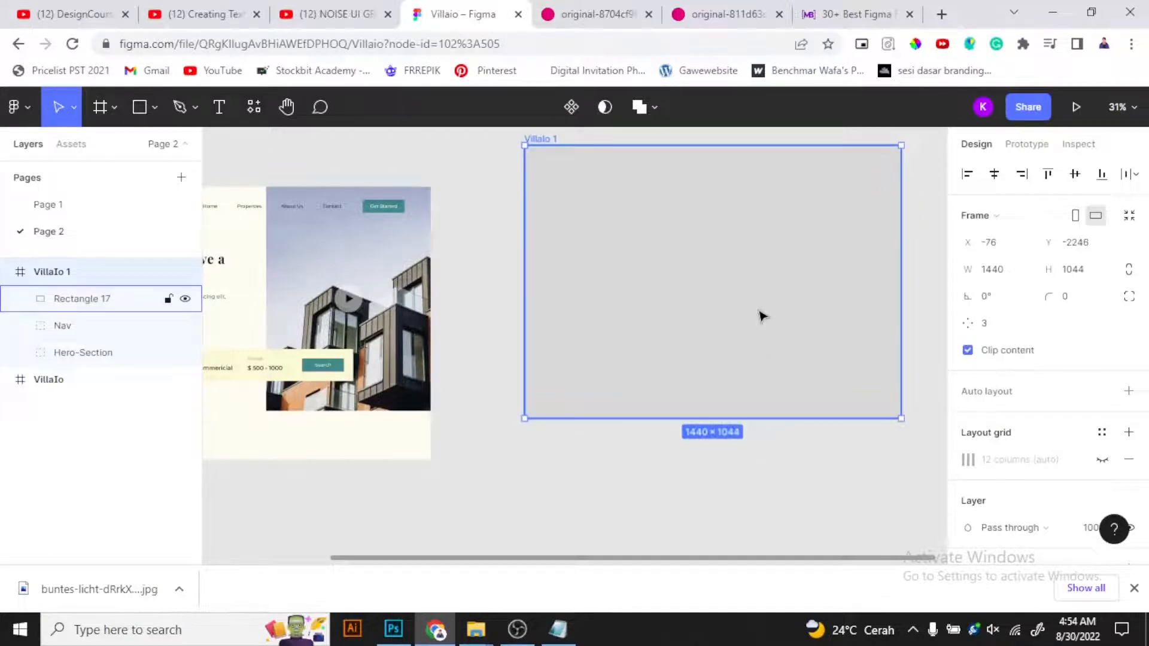
{"action": "key", "text": "ctrl+z"}
- Place the rectangle beneath the Nav and Hero-Section layers and fill it with the cream colour FFFBF3
{"action": "left_click", "coordinate": [70, 303]}
{"action": "left_click_drag", "start_coordinate": [70, 309], "coordinate": [100, 370]}
{"action": "left_click", "coordinate": [967, 541]}
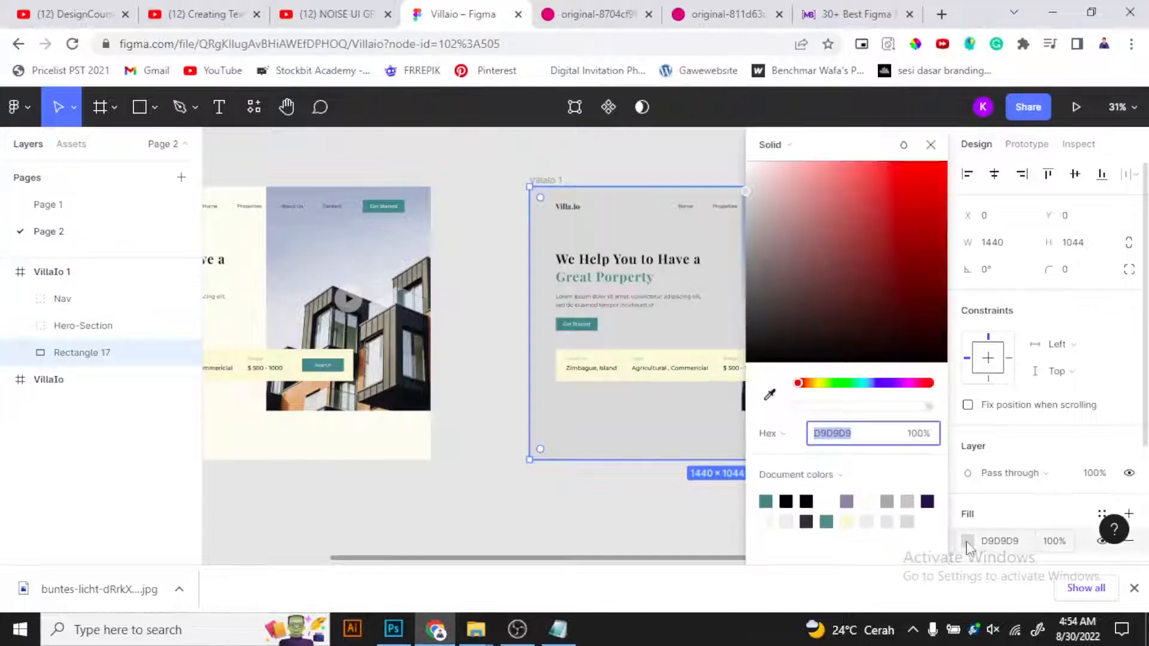
{"action": "left_click", "coordinate": [867, 501]}
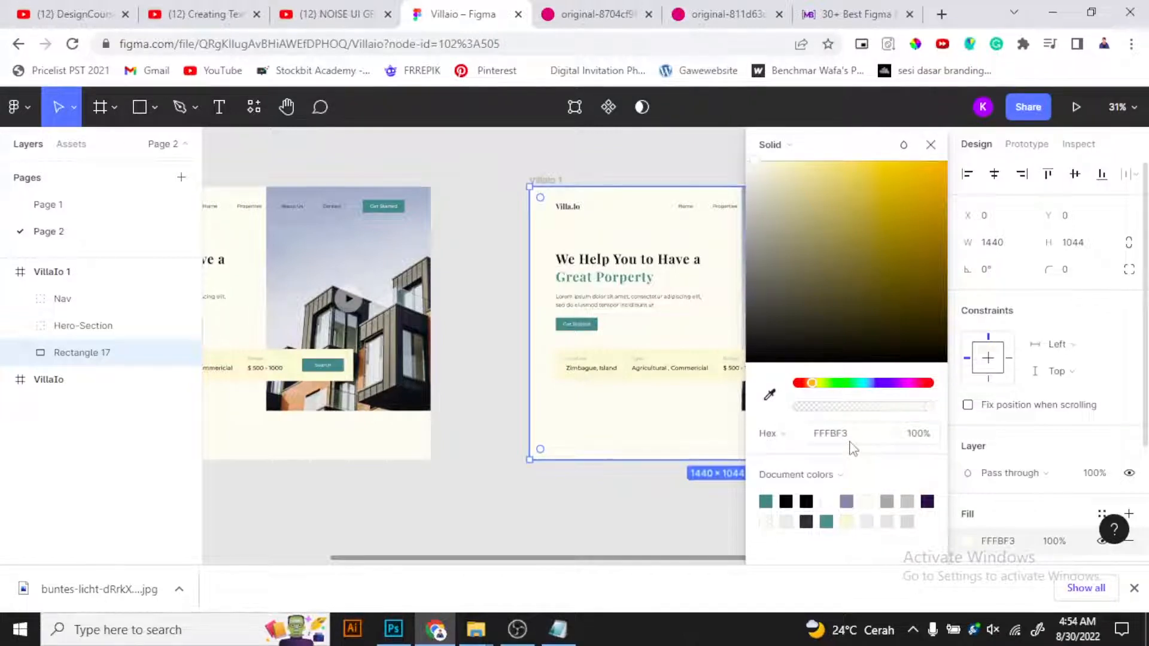
{"action": "left_click", "coordinate": [669, 507]}
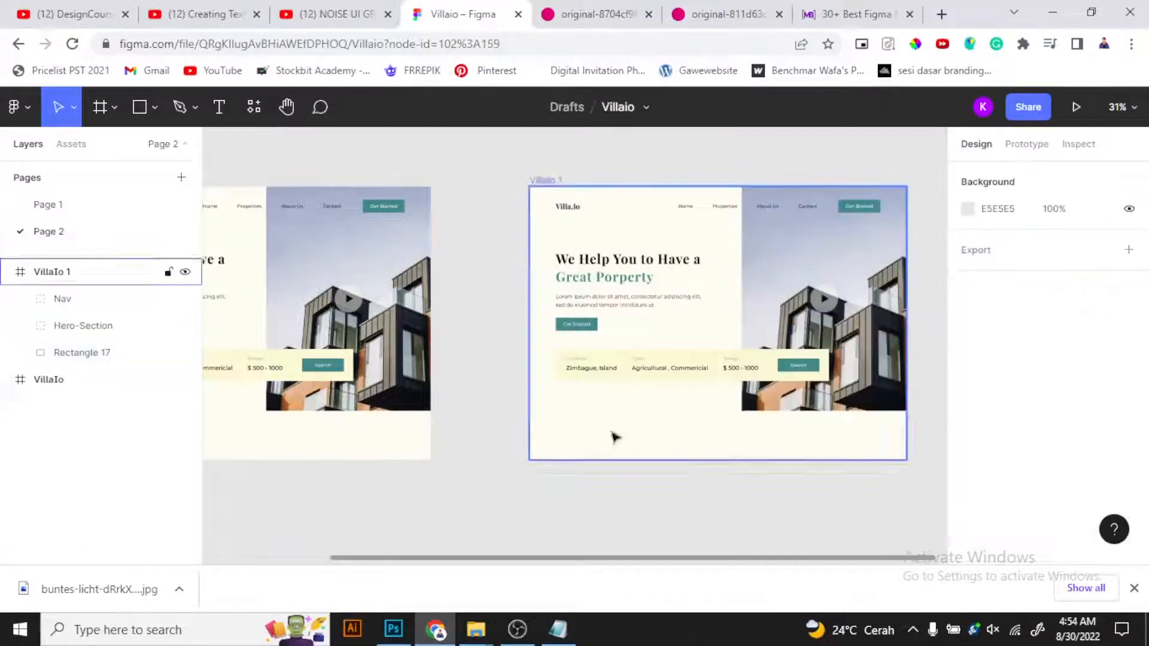
- Rename the cream background rectangle layer as bg
{"action": "double_click", "coordinate": [66, 356]}
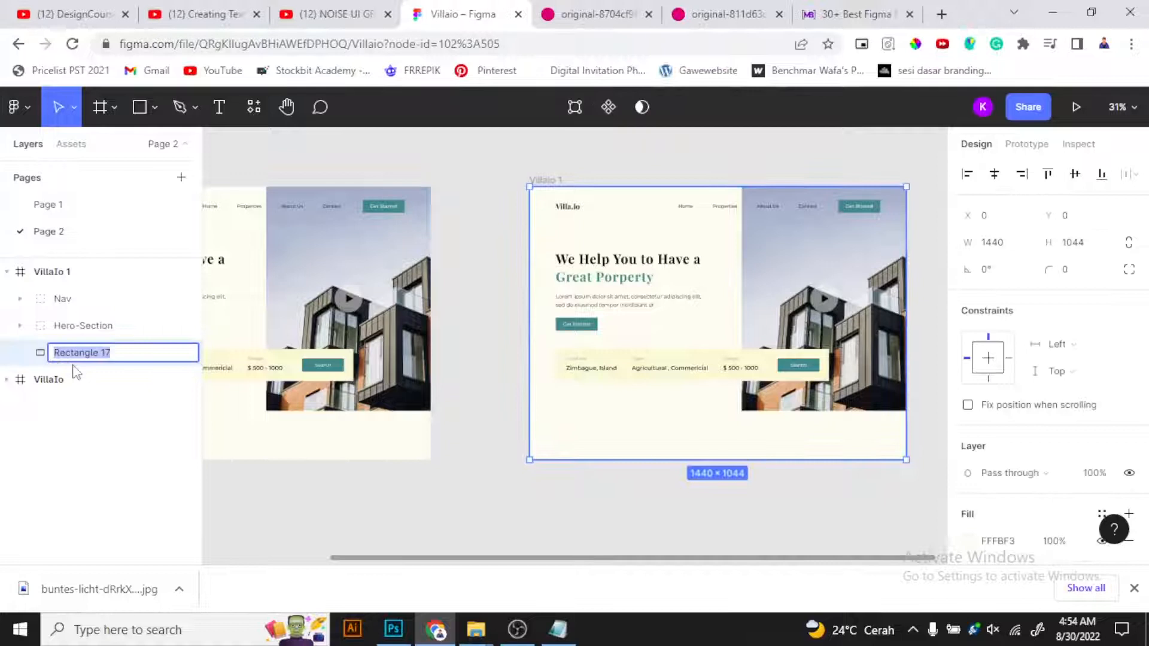
{"action": "type", "text": "bg"}
{"action": "key", "text": "Return"}
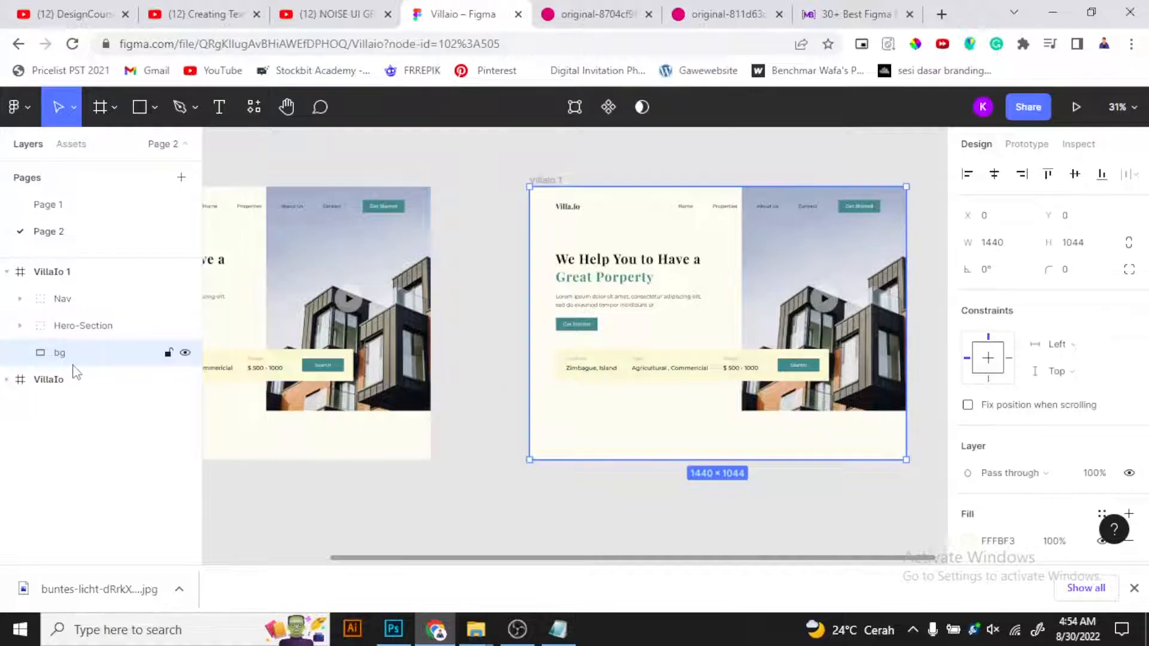
{"action": "left_click", "coordinate": [651, 465]}
- Draw a circle about 656 × 656 overlapping the lower-left corner of the VillaIo 1 frame
{"action": "left_click_drag", "start_coordinate": [654, 411], "coordinate": [513, 376]}
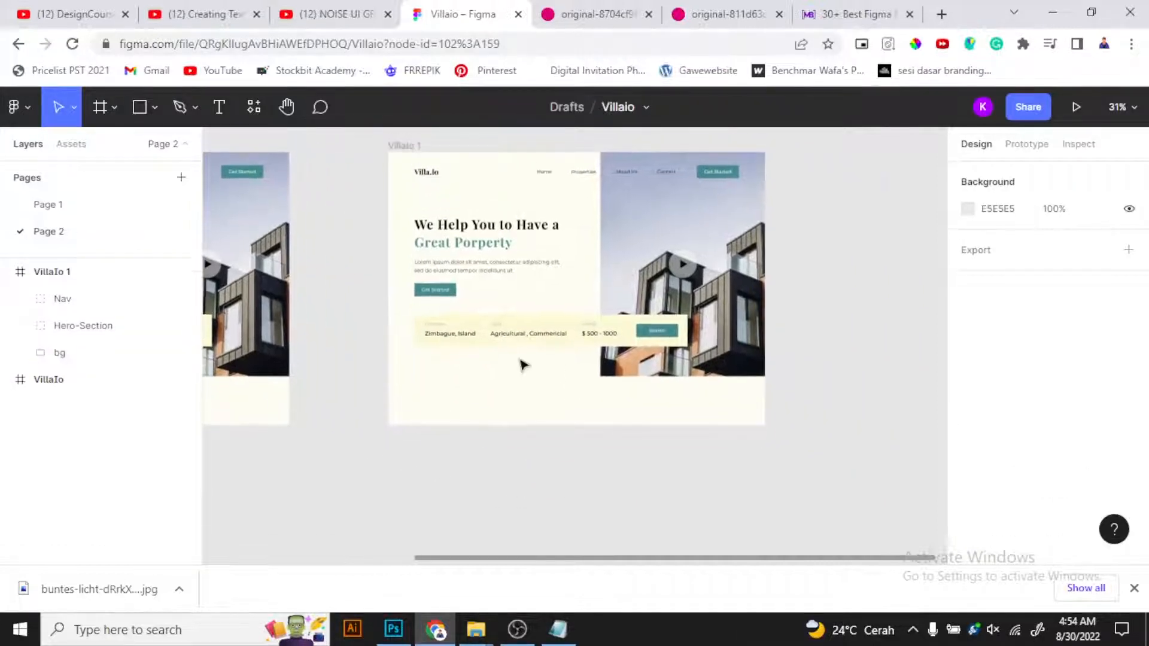
{"action": "left_click", "coordinate": [155, 108]}
{"action": "left_click", "coordinate": [132, 206]}
{"action": "scroll", "coordinate": [393, 325], "scroll_direction": "down", "scroll_amount": 1}
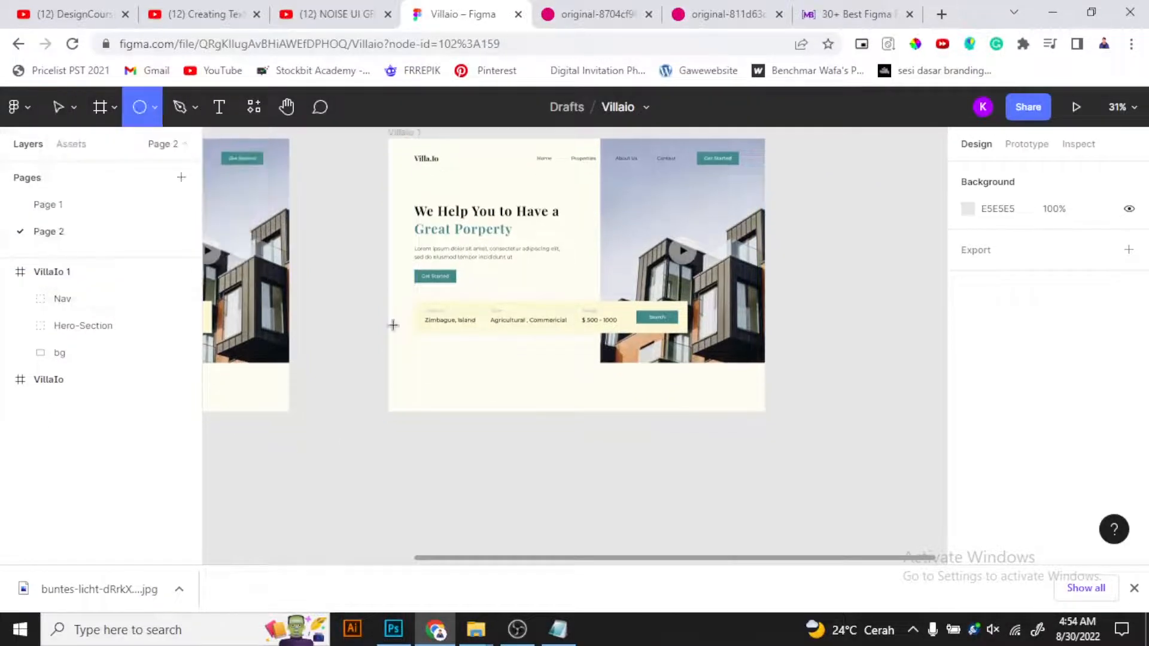
{"action": "left_click_drag", "start_coordinate": [336, 305], "coordinate": [508, 477]}
{"action": "left_click", "coordinate": [662, 477]}
{"action": "left_click_drag", "start_coordinate": [446, 377], "coordinate": [470, 369]}
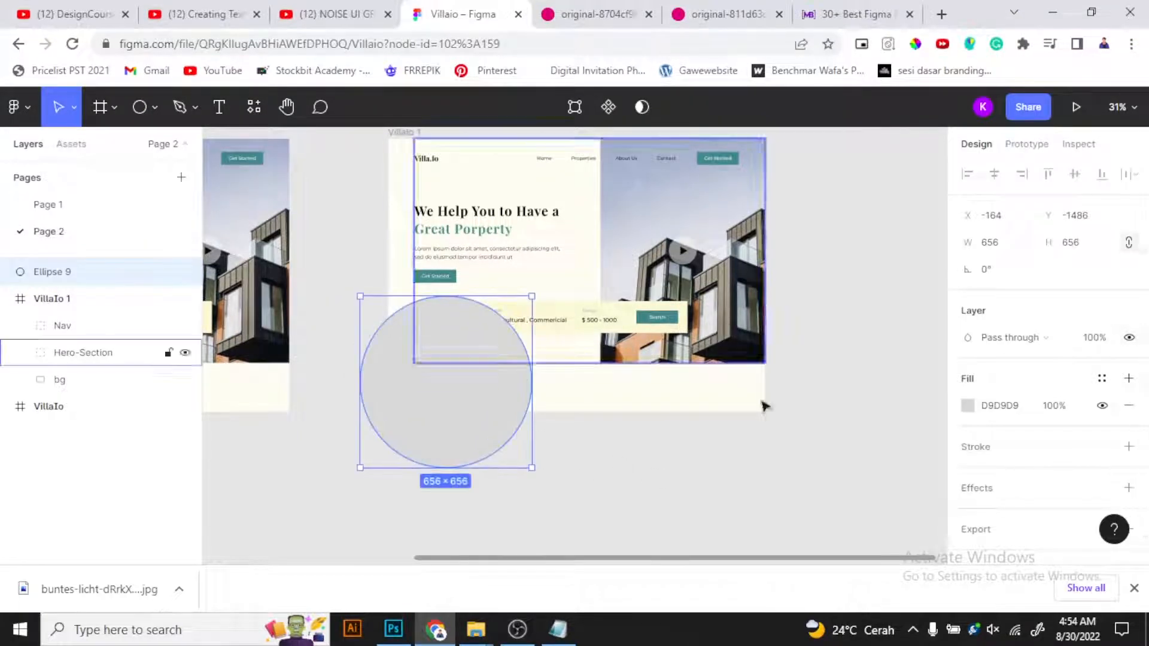
- Place the circle layer inside VillaIo 1 between Hero-Section and bg, and shift the circle slightly further left
{"action": "scroll", "coordinate": [365, 201], "scroll_direction": "up", "scroll_amount": 1}
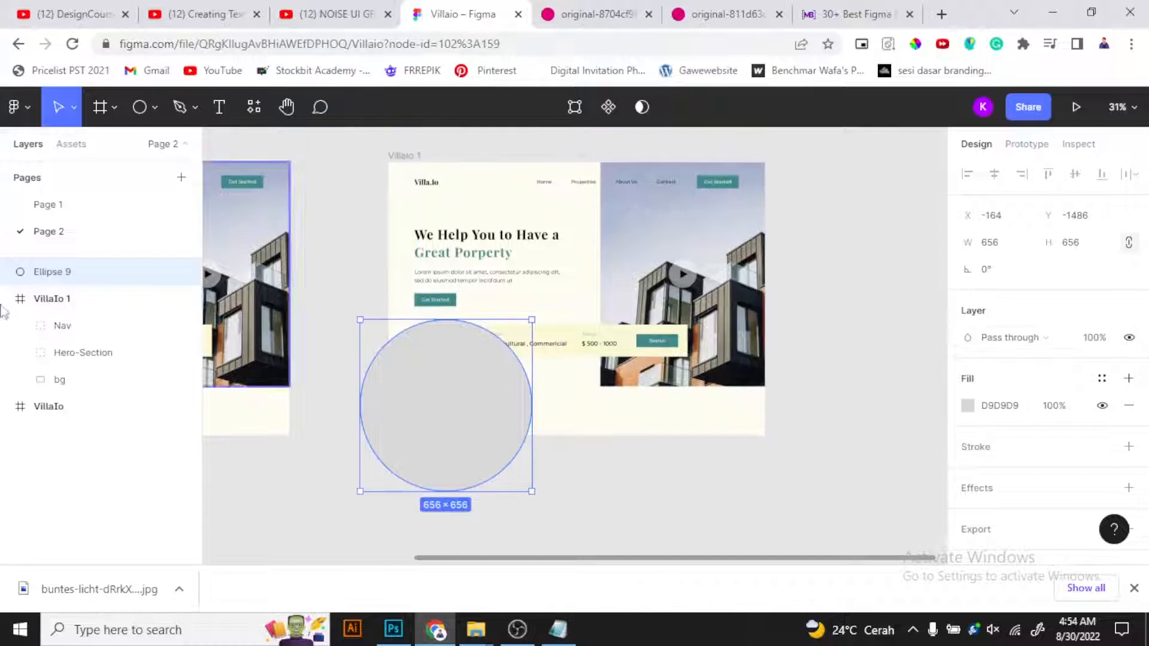
{"action": "left_click_drag", "start_coordinate": [34, 274], "coordinate": [125, 374]}
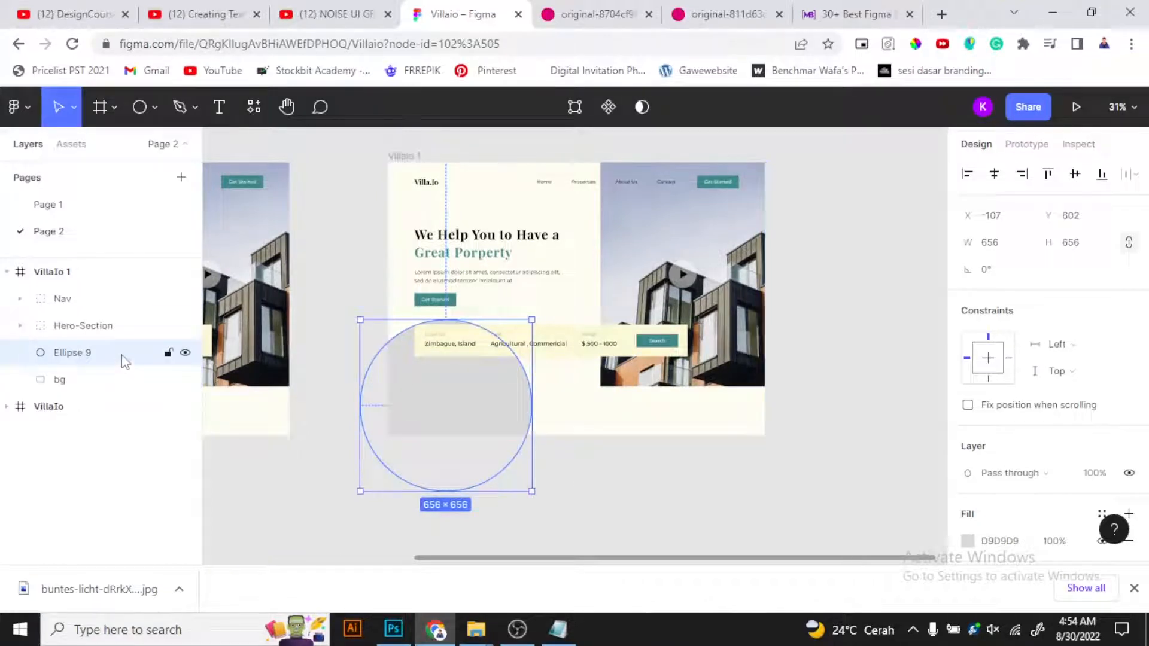
{"action": "left_click_drag", "start_coordinate": [455, 400], "coordinate": [431, 406]}
- Change the circle's fill to the peach colour F8C1A3
{"action": "scroll", "coordinate": [1062, 350], "scroll_direction": "down", "scroll_amount": 2}
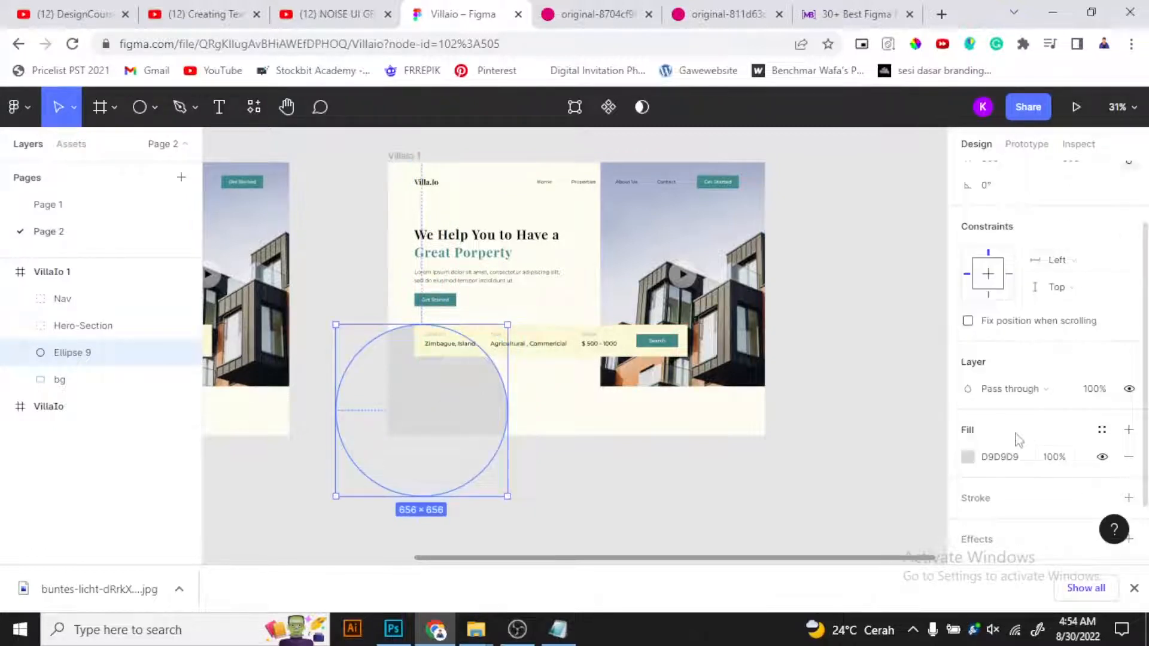
{"action": "left_click", "coordinate": [968, 457]}
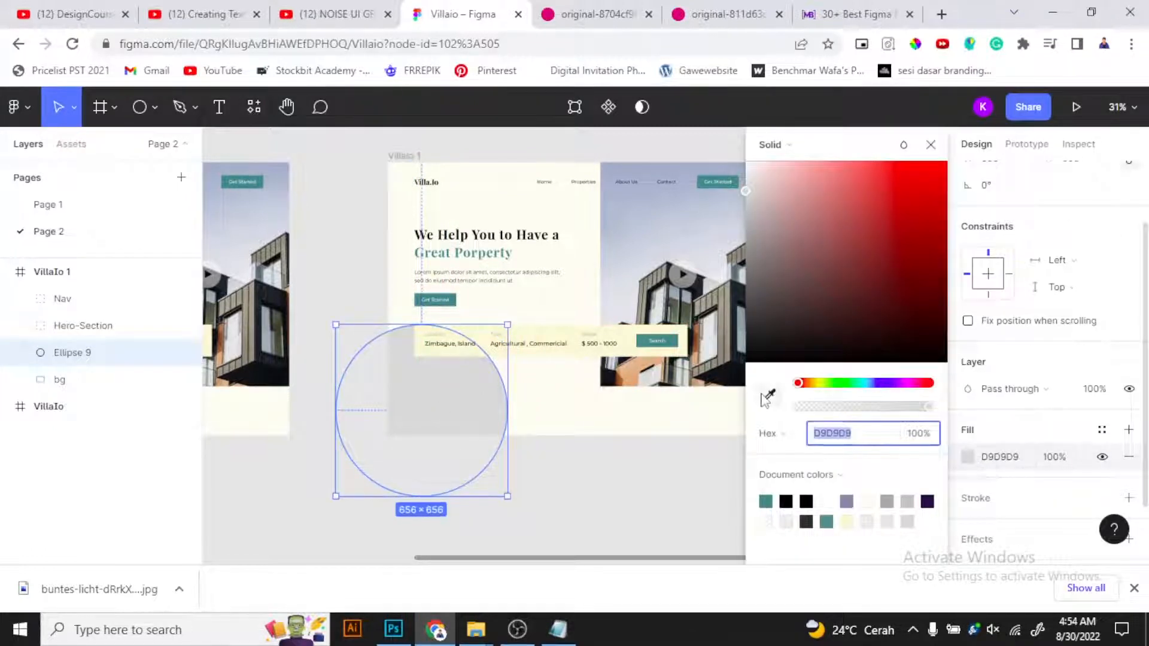
{"action": "left_click", "coordinate": [768, 396]}
{"action": "left_click", "coordinate": [593, 402]}
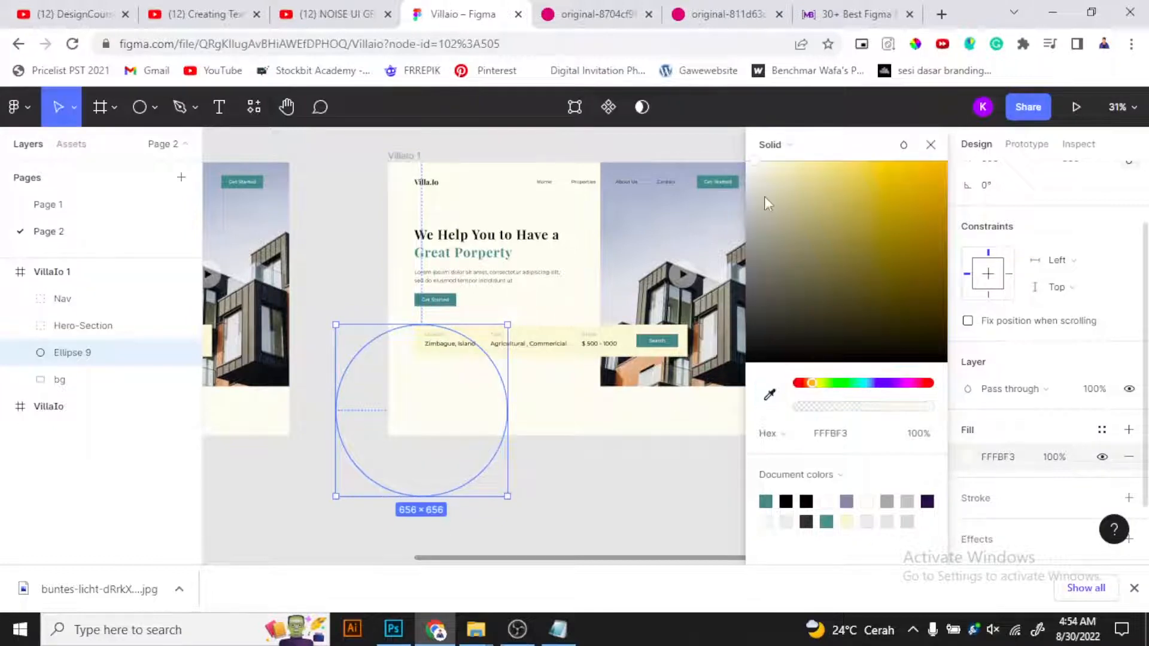
{"action": "mouse_move", "coordinate": [813, 391]}
{"action": "left_mouse_down"}
{"action": "mouse_move", "coordinate": [862, 402]}
{"action": "mouse_move", "coordinate": [810, 408]}
{"action": "left_mouse_up"}
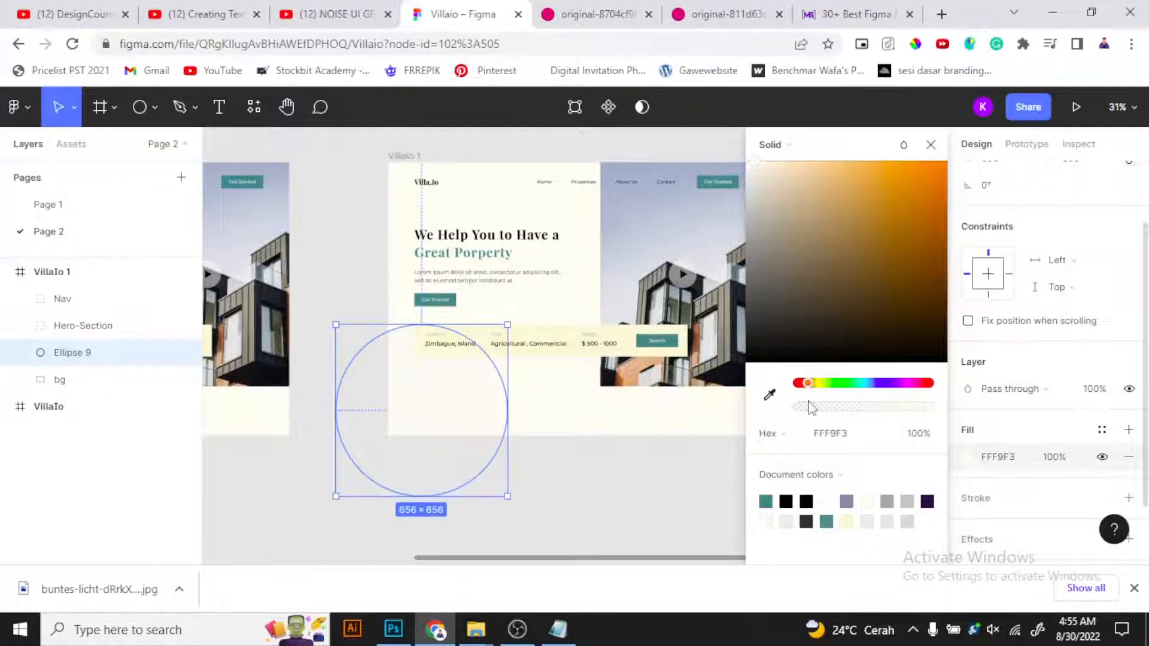
{"action": "left_click_drag", "start_coordinate": [811, 407], "coordinate": [808, 407]}
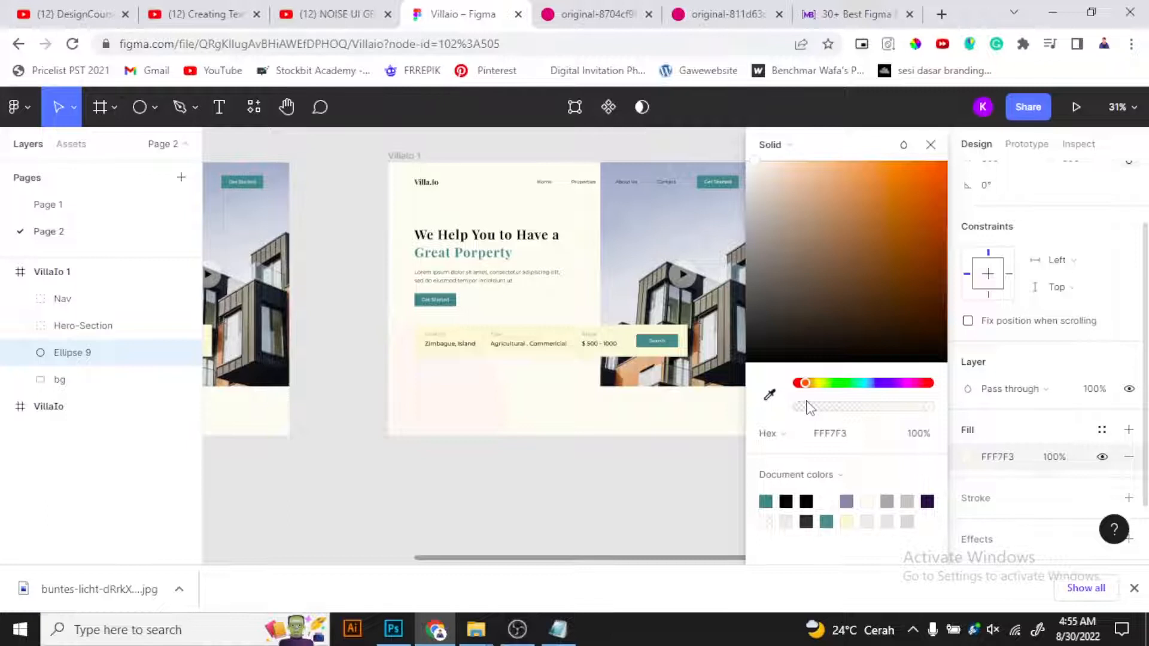
{"action": "left_click_drag", "start_coordinate": [755, 166], "coordinate": [816, 171]}
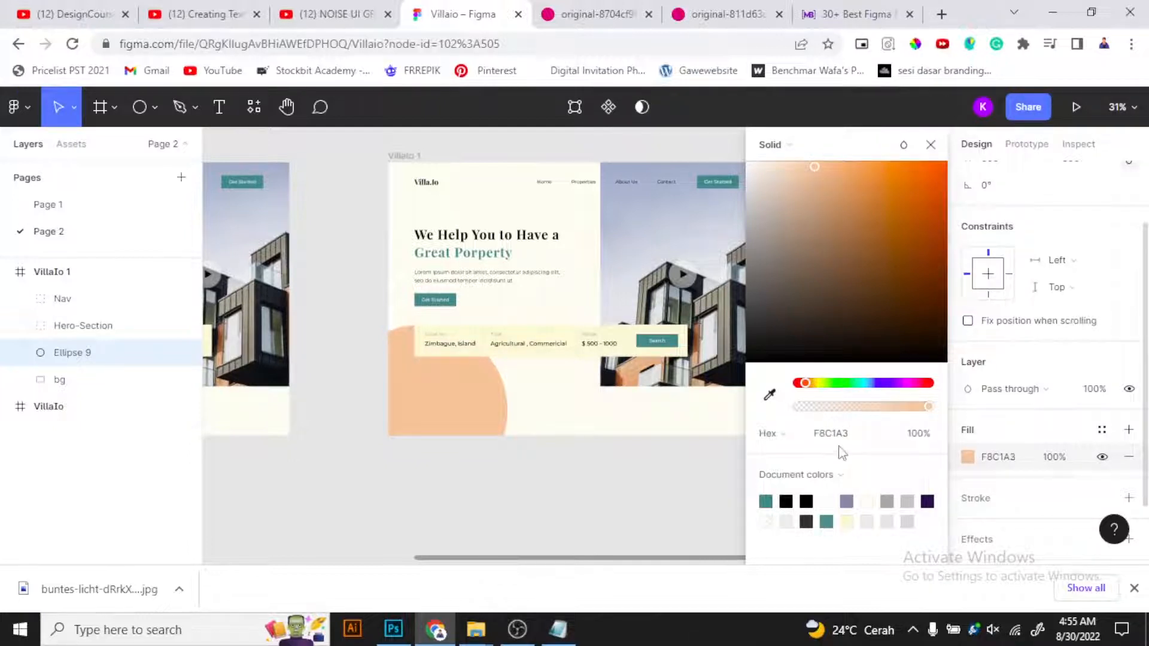
{"action": "left_click", "coordinate": [932, 146]}
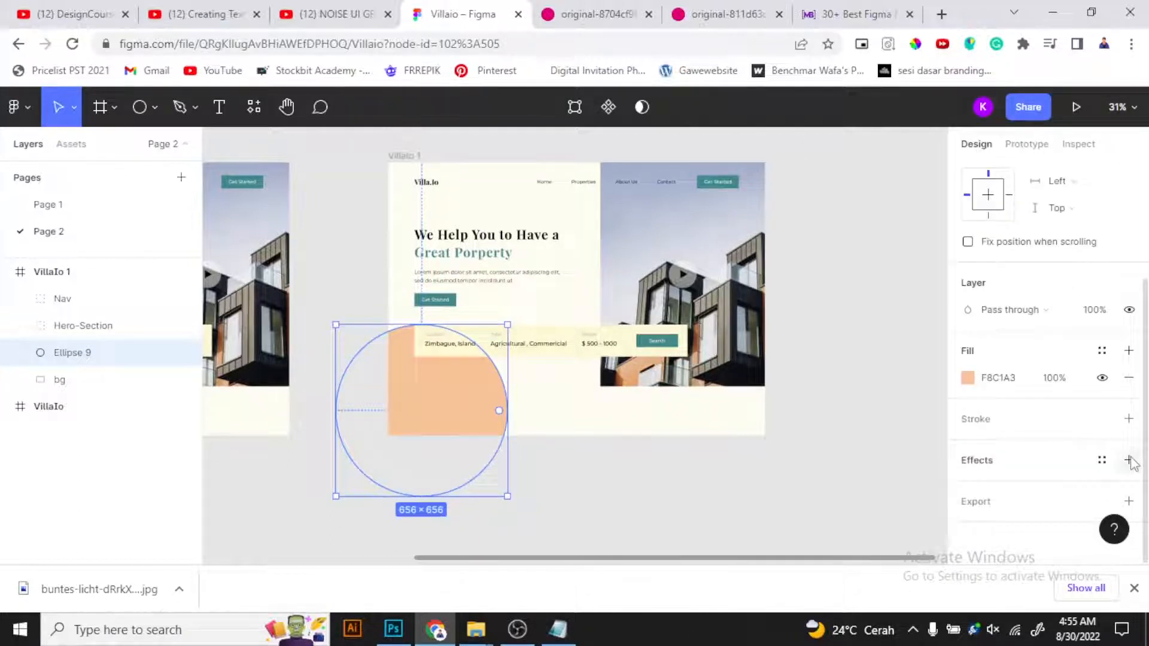
- Add a layer blur effect of 400 to the peach circle
{"action": "left_click", "coordinate": [1129, 459]}
{"action": "left_click", "coordinate": [1029, 489]}
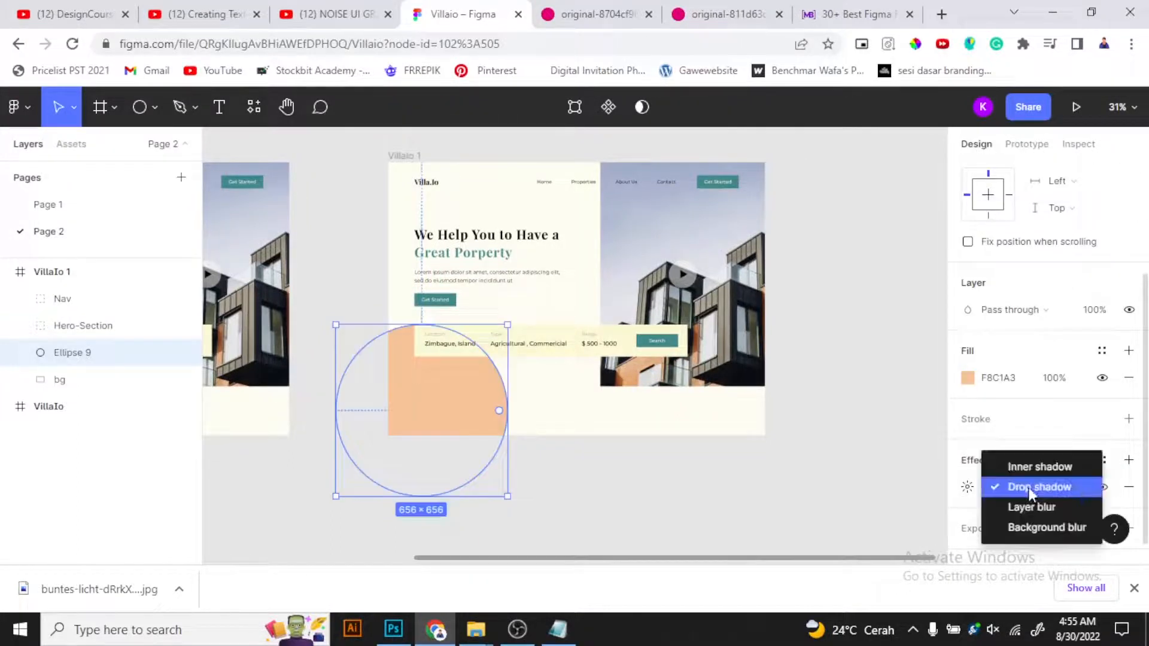
{"action": "left_click", "coordinate": [1032, 508]}
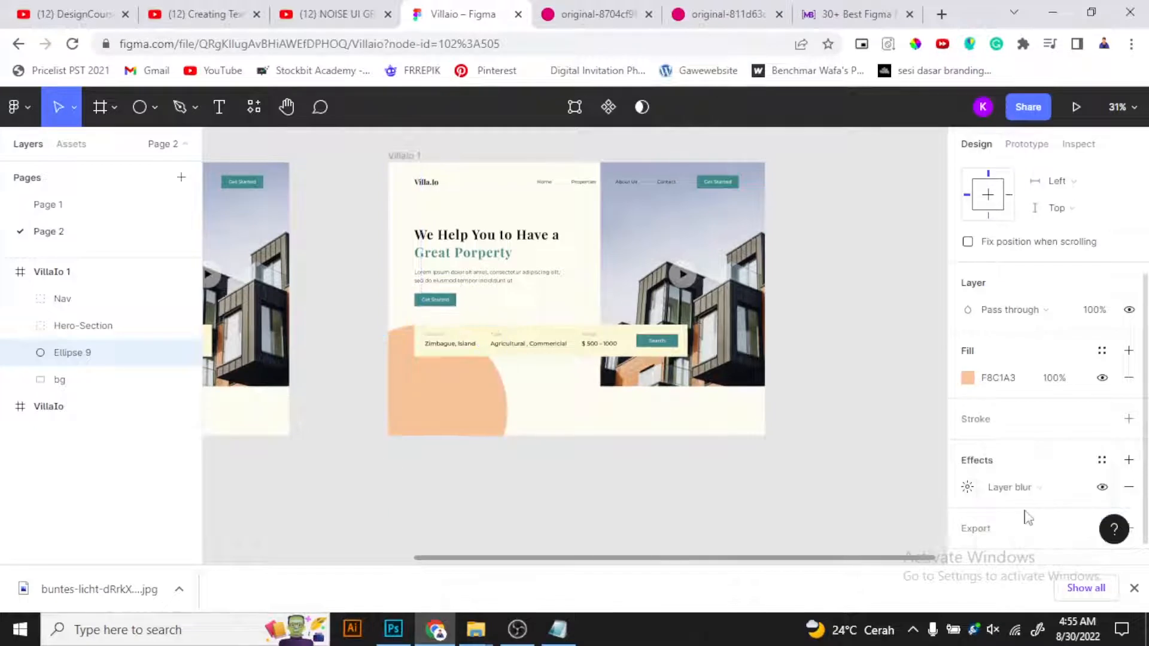
{"action": "left_click", "coordinate": [968, 489]}
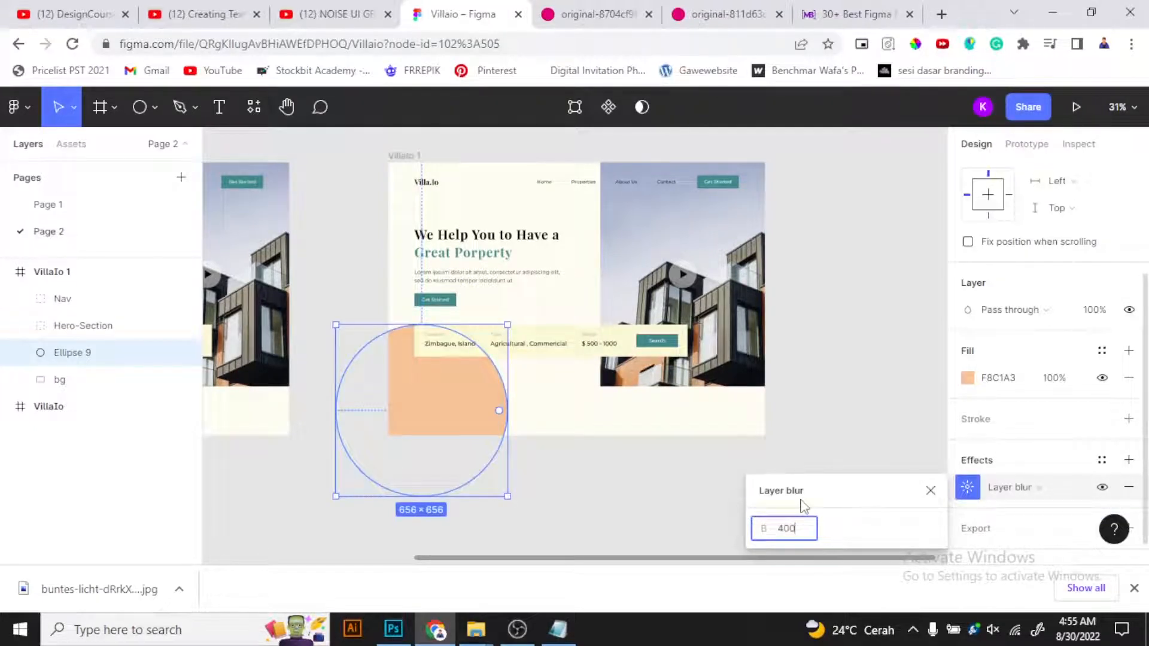
{"action": "key", "text": "Return"}
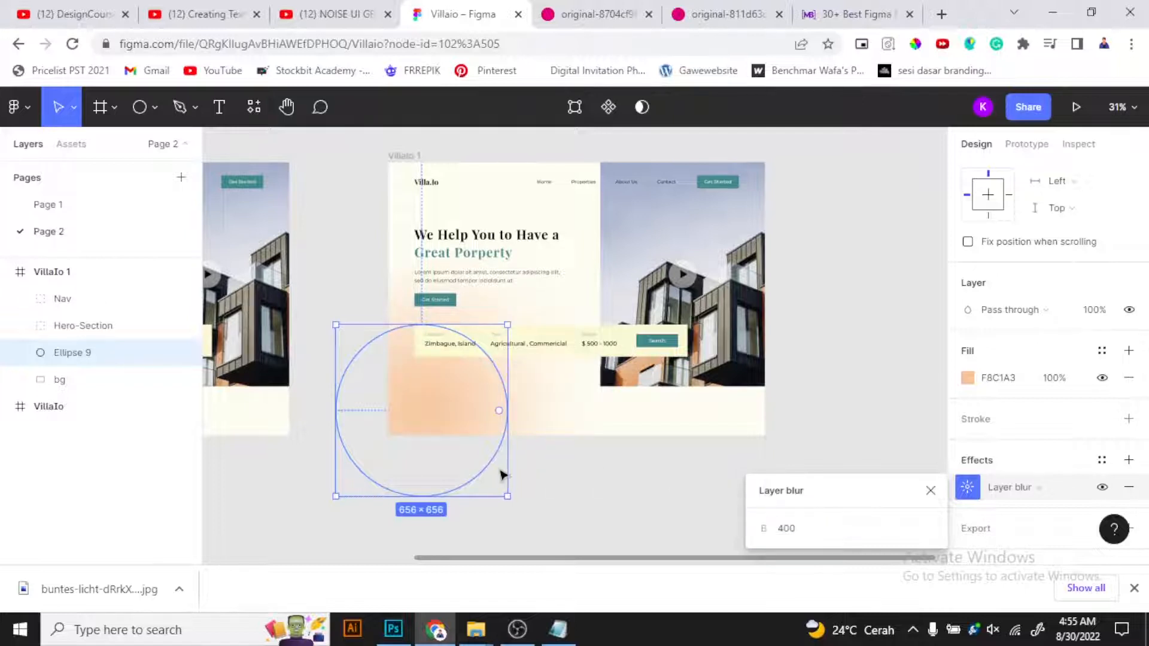
{"action": "left_click", "coordinate": [572, 509]}
- Duplicate the blurred peach circle upward behind the headline and fill the copy with white
{"action": "left_click_drag", "start_coordinate": [429, 408], "coordinate": [435, 423]}
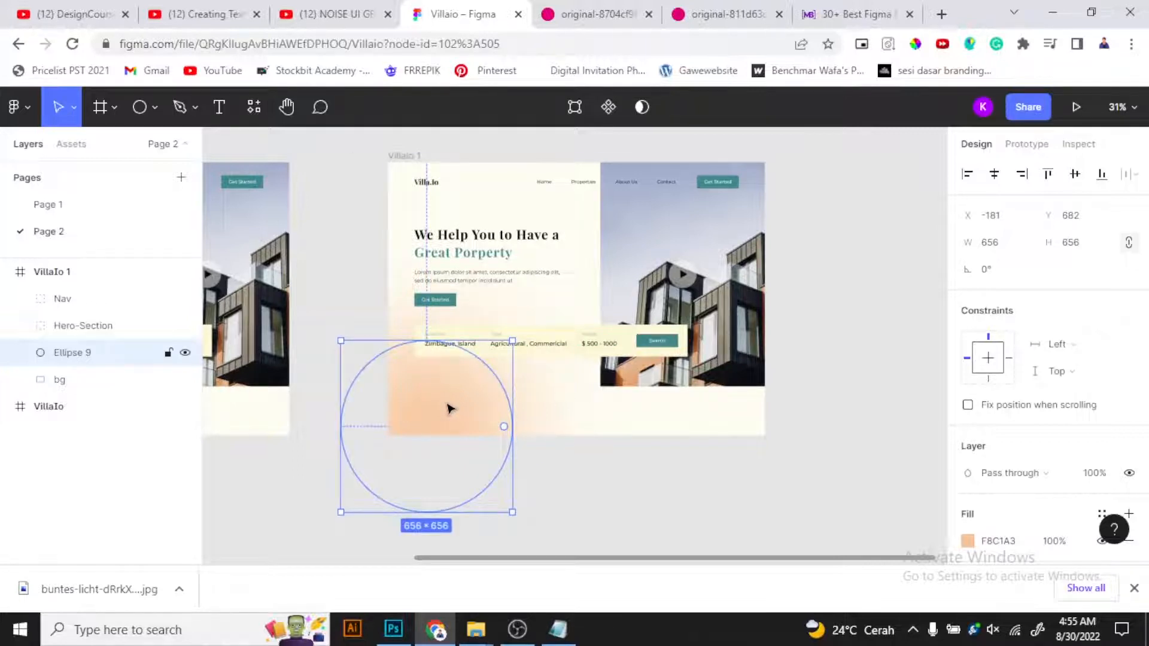
{"action": "left_click_drag", "start_coordinate": [453, 419], "coordinate": [453, 256], "text": "alt"}
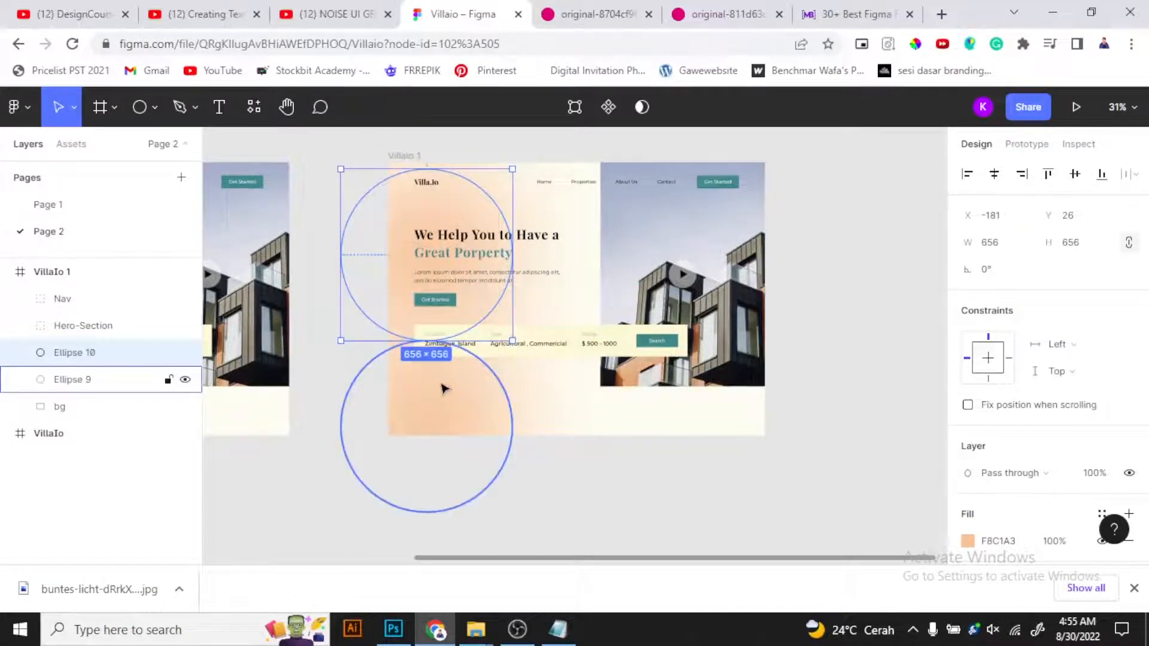
{"action": "left_click", "coordinate": [968, 542]}
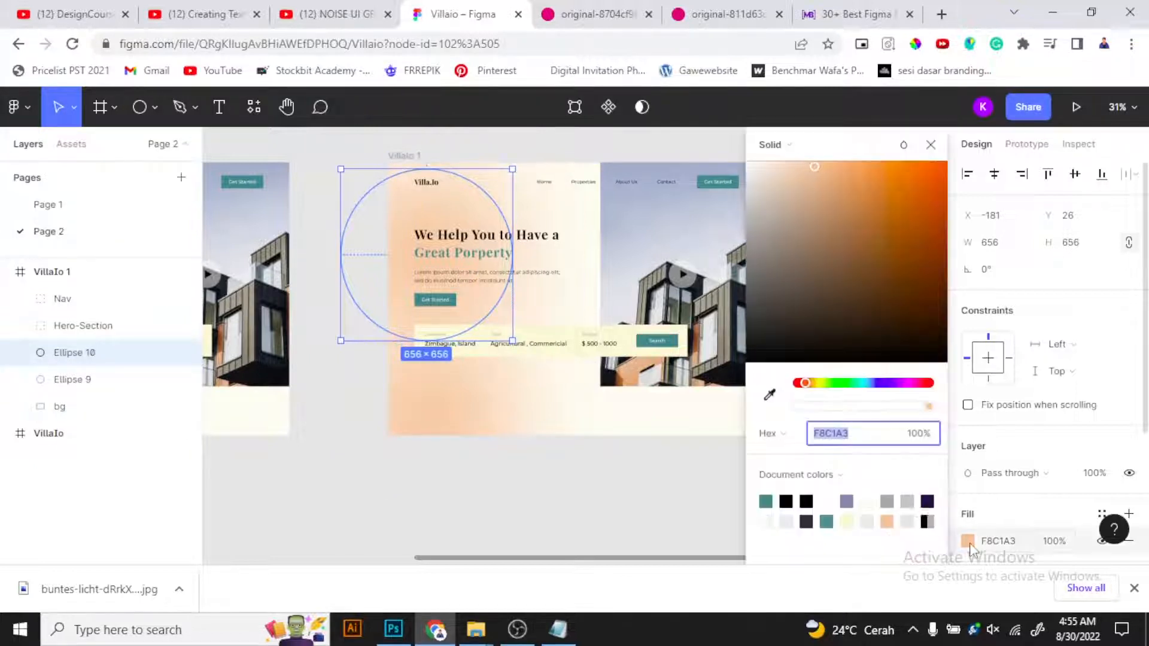
{"action": "left_click", "coordinate": [829, 499]}
{"action": "left_click_drag", "start_coordinate": [515, 169], "coordinate": [463, 311]}
{"action": "left_click_drag", "start_coordinate": [483, 374], "coordinate": [434, 402]}
{"action": "left_click", "coordinate": [530, 274]}
- Duplicate the peach circle at VillaIo 1's lower left to the top edge, around X 507, Y -175
{"action": "scroll", "coordinate": [534, 272], "scroll_direction": "down", "scroll_amount": 1}
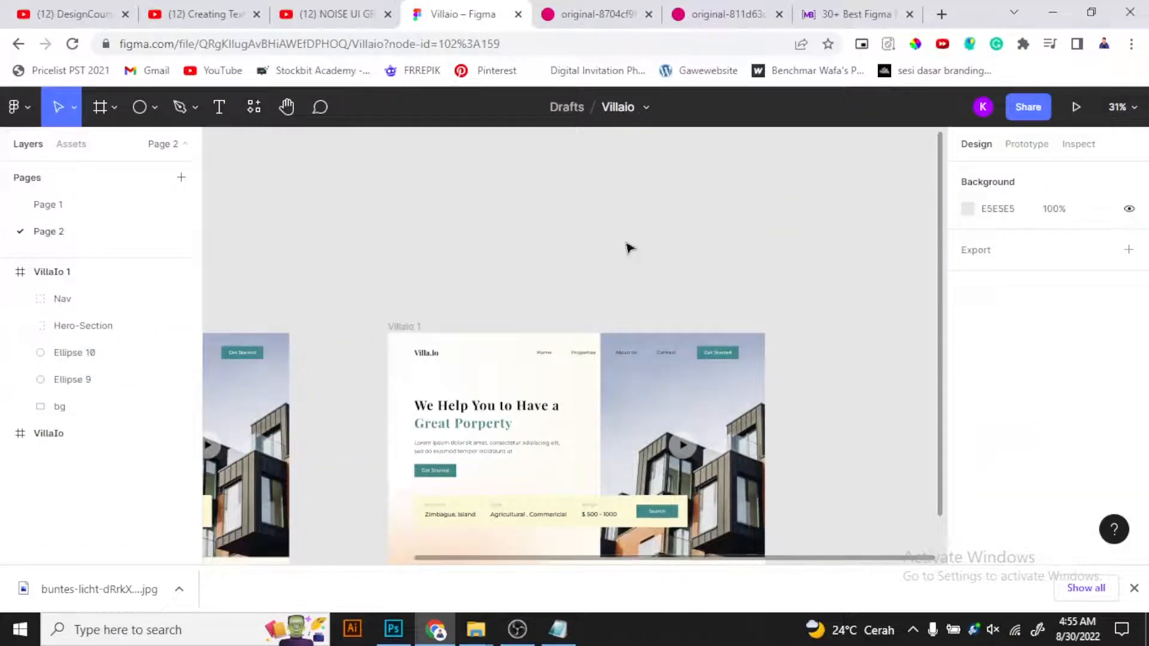
{"action": "scroll", "coordinate": [465, 340], "scroll_direction": "down", "scroll_amount": 4}
{"action": "left_click", "coordinate": [450, 337]}
{"action": "scroll", "coordinate": [453, 377], "scroll_direction": "up", "scroll_amount": 2}
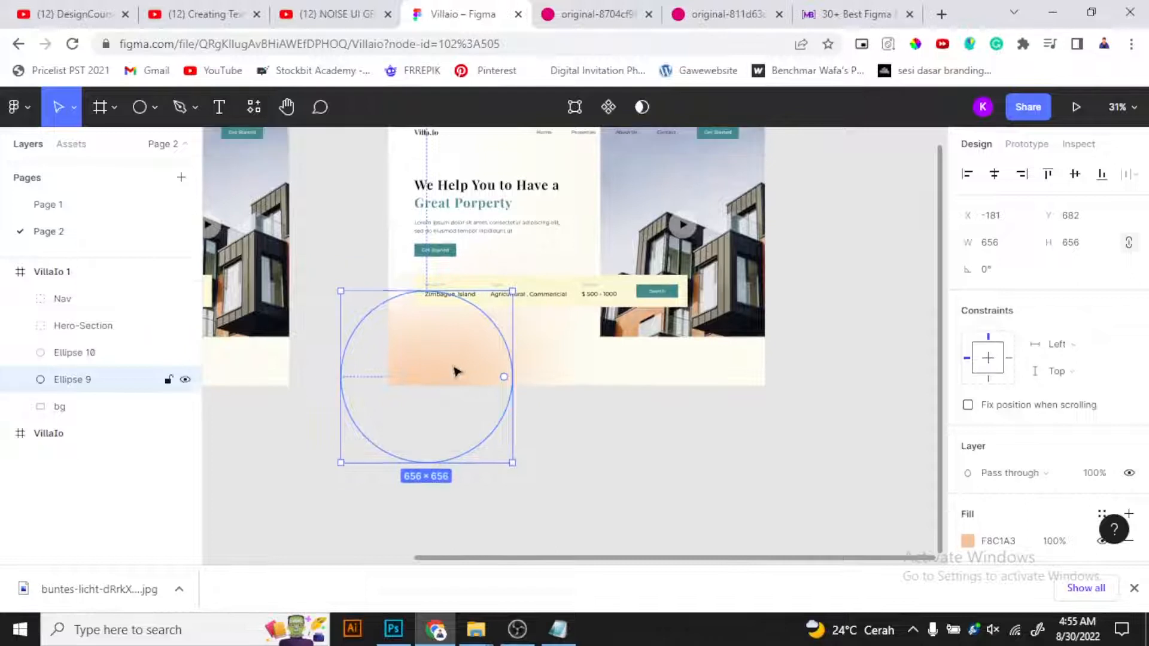
{"action": "left_click_drag", "start_coordinate": [483, 416], "coordinate": [635, 216]}
- Change the top circle's fill to the pale yellow FAE7C2, starting from the cream sampled from the frame's background
{"action": "left_click", "coordinate": [968, 540]}
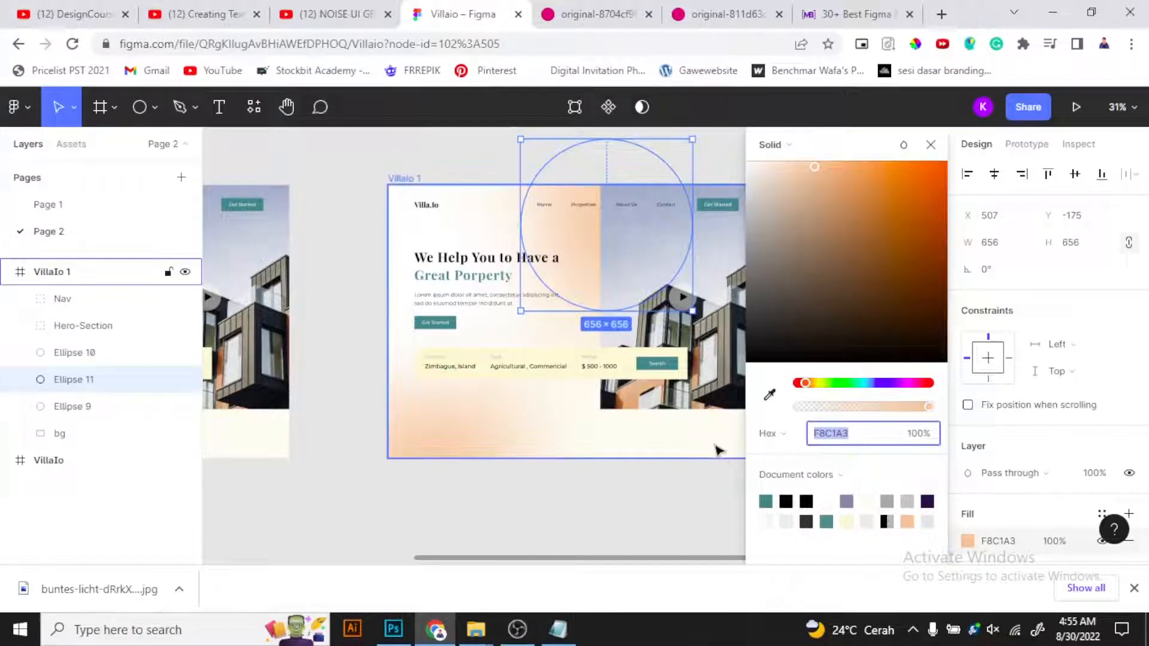
{"action": "left_click", "coordinate": [771, 394]}
{"action": "left_click", "coordinate": [714, 437]}
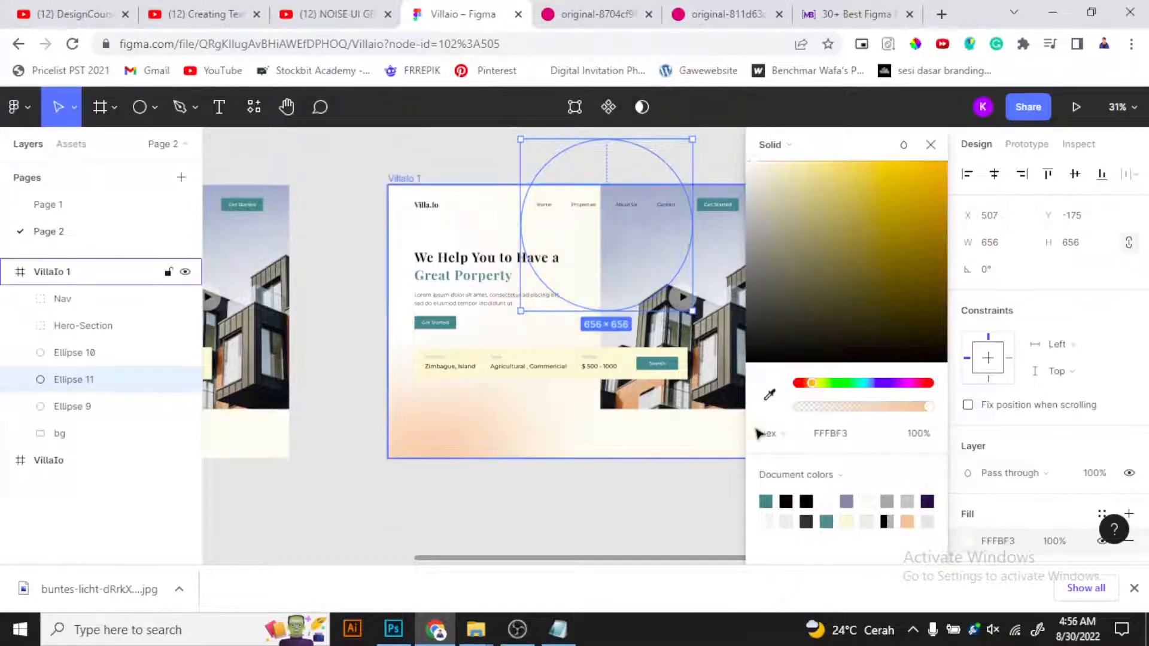
{"action": "left_click_drag", "start_coordinate": [759, 170], "coordinate": [795, 180]}
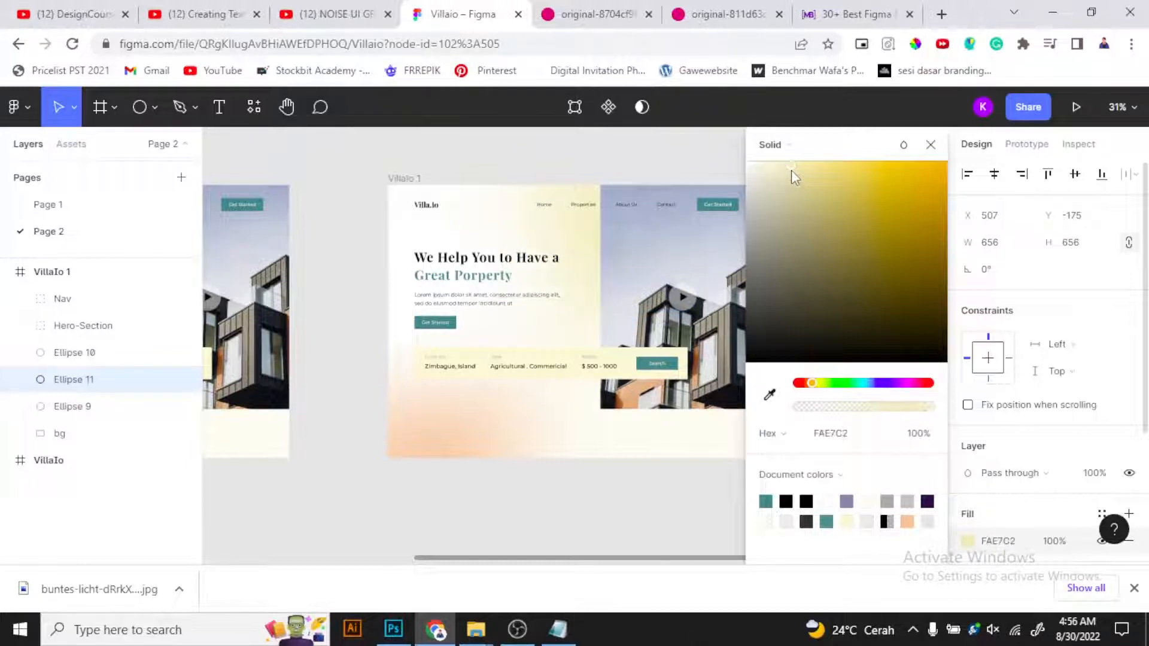
{"action": "left_click", "coordinate": [931, 145]}
{"action": "left_click", "coordinate": [788, 147]}
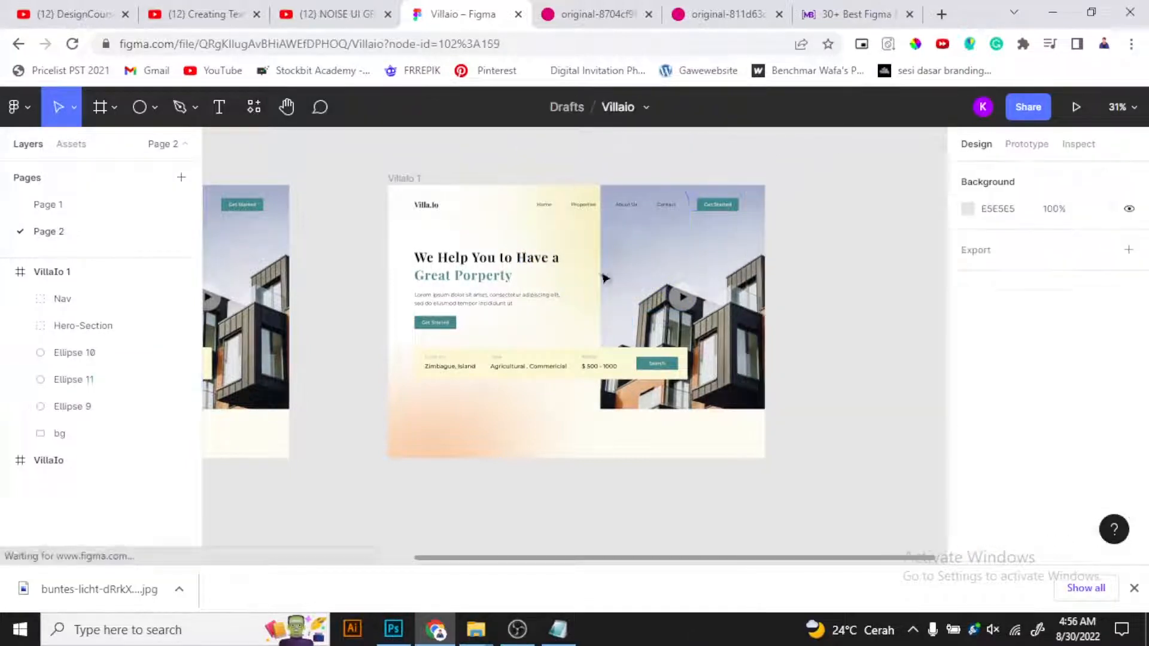
- Duplicate the pale yellow circle to VillaIo 1's lower-right corner, at about X 948, Y 727
{"action": "left_click", "coordinate": [484, 415]}
{"action": "left_click", "coordinate": [588, 250]}
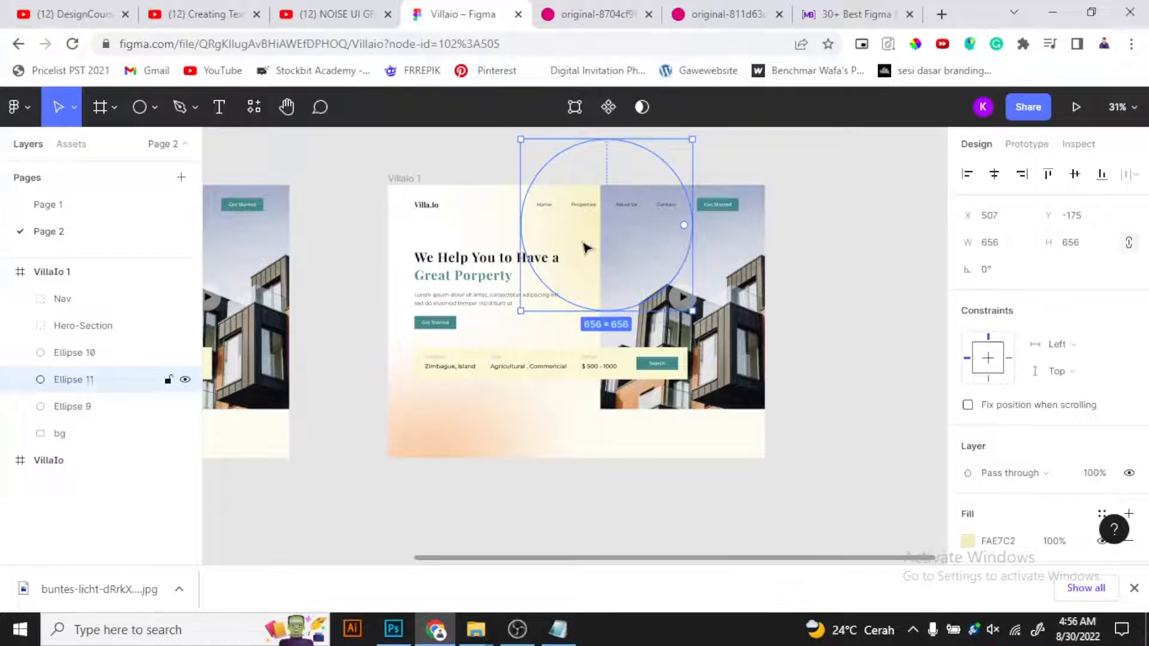
{"action": "left_click_drag", "start_coordinate": [580, 242], "coordinate": [688, 446]}
{"action": "left_click_drag", "start_coordinate": [57, 277], "coordinate": [113, 377]}
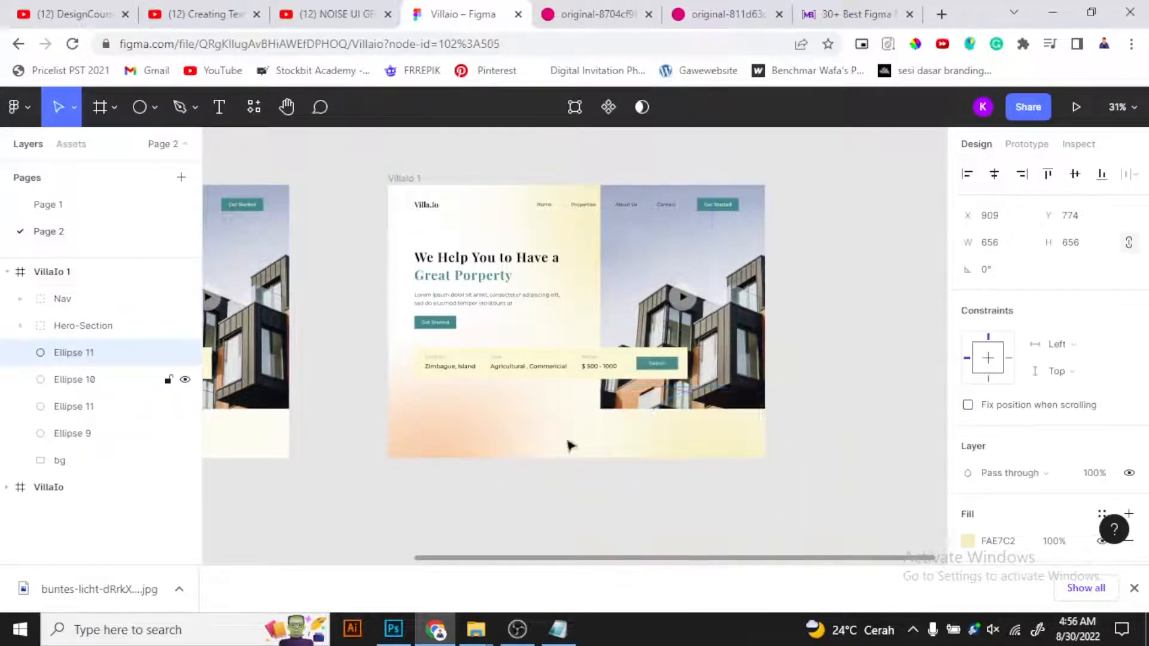
{"action": "left_click_drag", "start_coordinate": [688, 451], "coordinate": [711, 438]}
- Lighten the lower-right circle's fill to FFF1D4
{"action": "left_click", "coordinate": [968, 541]}
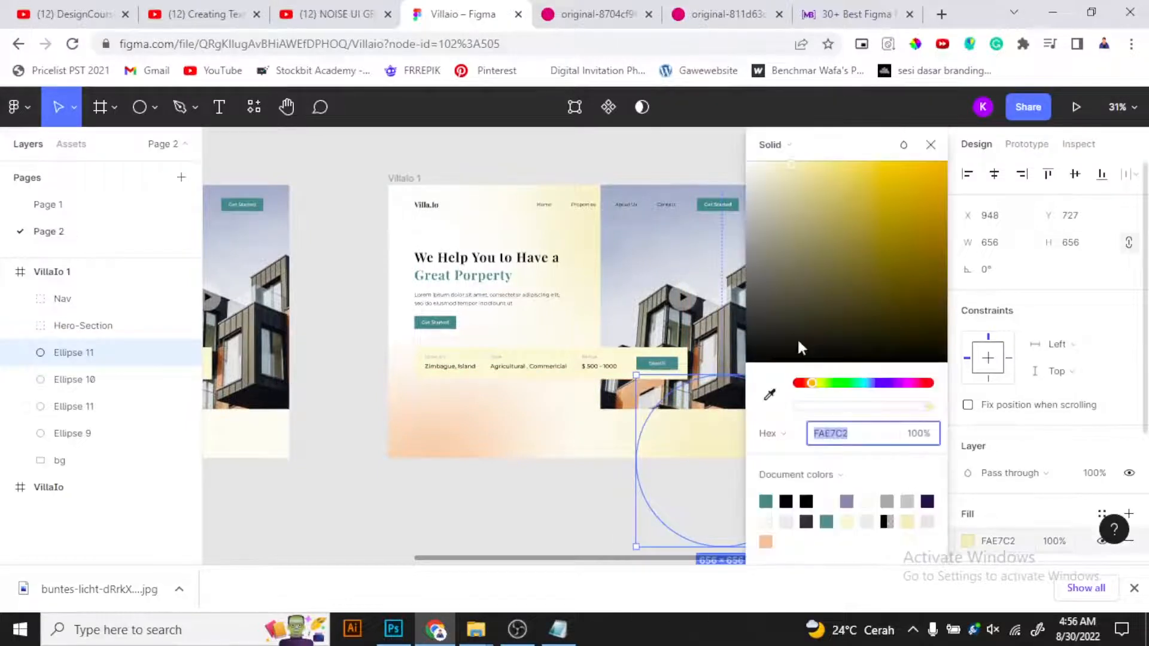
{"action": "left_click", "coordinate": [780, 171]}
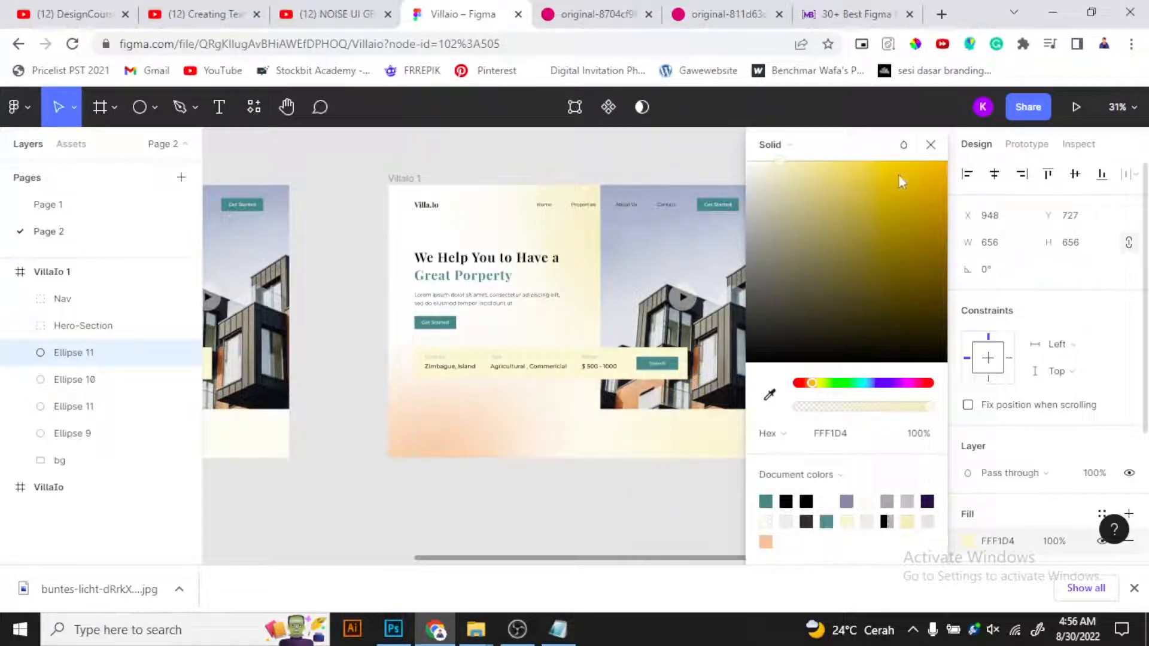
{"action": "left_click", "coordinate": [931, 144]}
{"action": "left_click", "coordinate": [545, 515]}
- Examine the blurred gradient background up close around the peach area of VillaIo 1
{"action": "scroll", "coordinate": [533, 498], "scroll_direction": "down", "scroll_amount": 1}
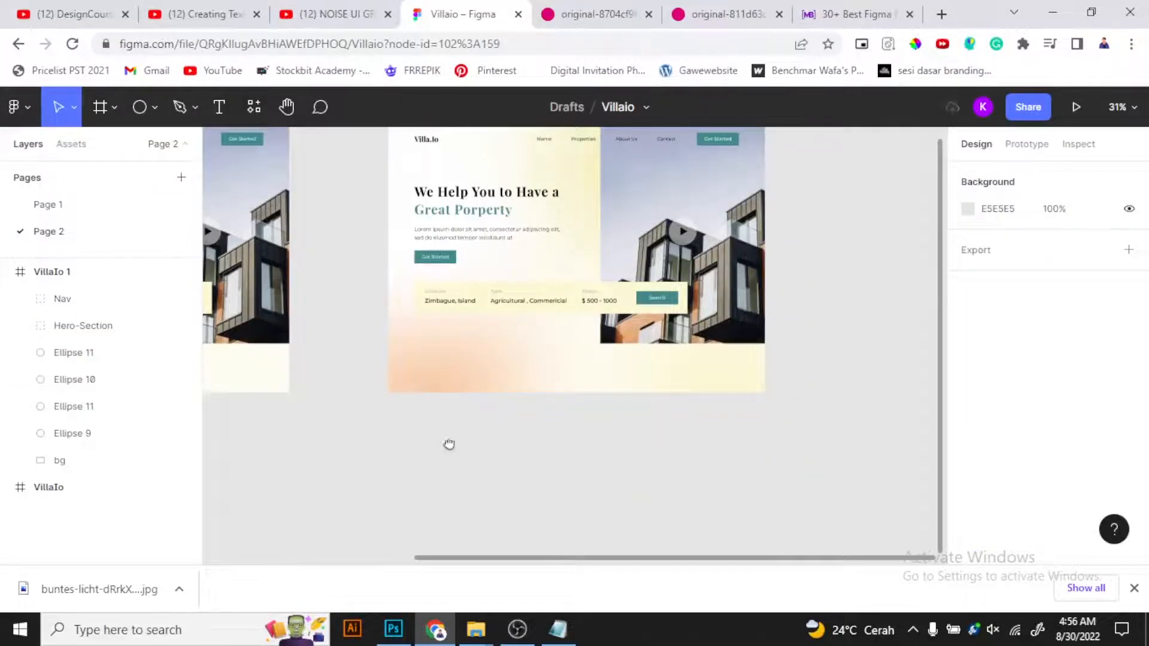
{"action": "left_click_drag", "start_coordinate": [449, 444], "coordinate": [562, 479]}
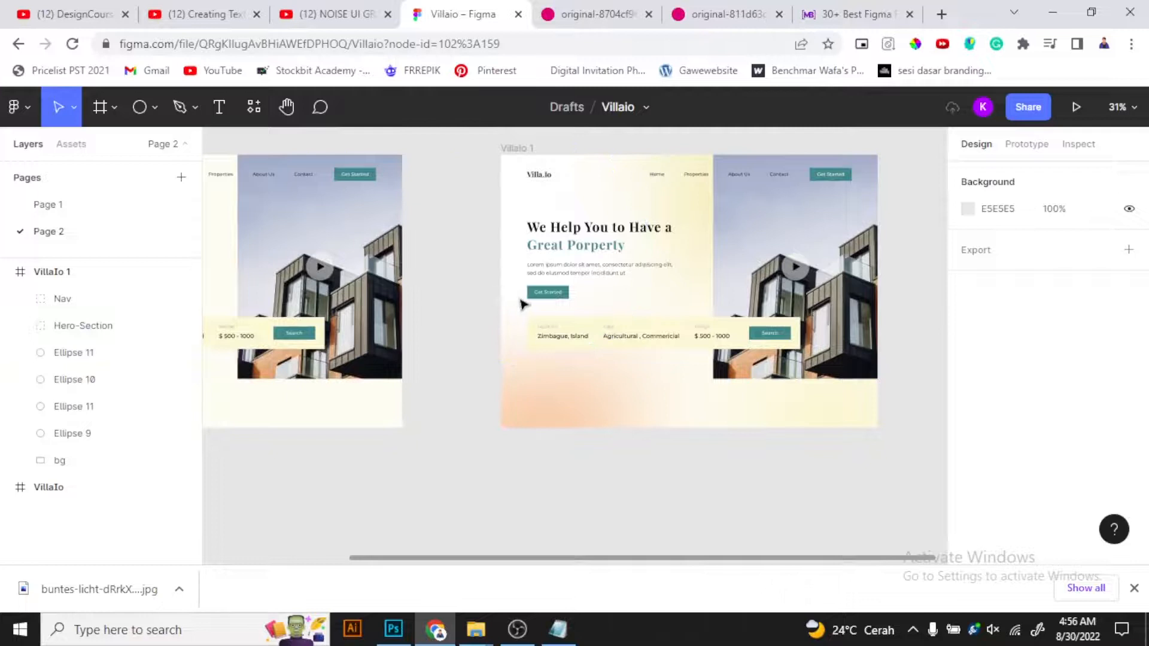
{"action": "scroll", "coordinate": [562, 415], "scroll_direction": "up", "scroll_amount": 5, "text": "ctrl"}
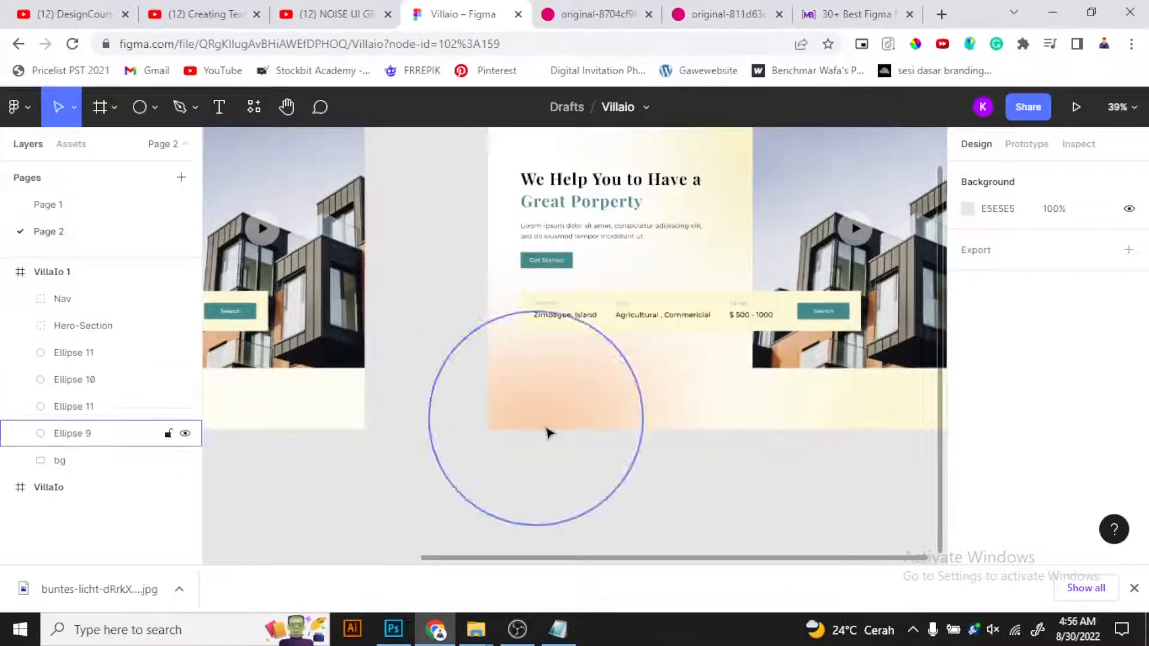
{"action": "scroll", "coordinate": [596, 390], "scroll_direction": "up", "scroll_amount": 3, "text": "ctrl"}
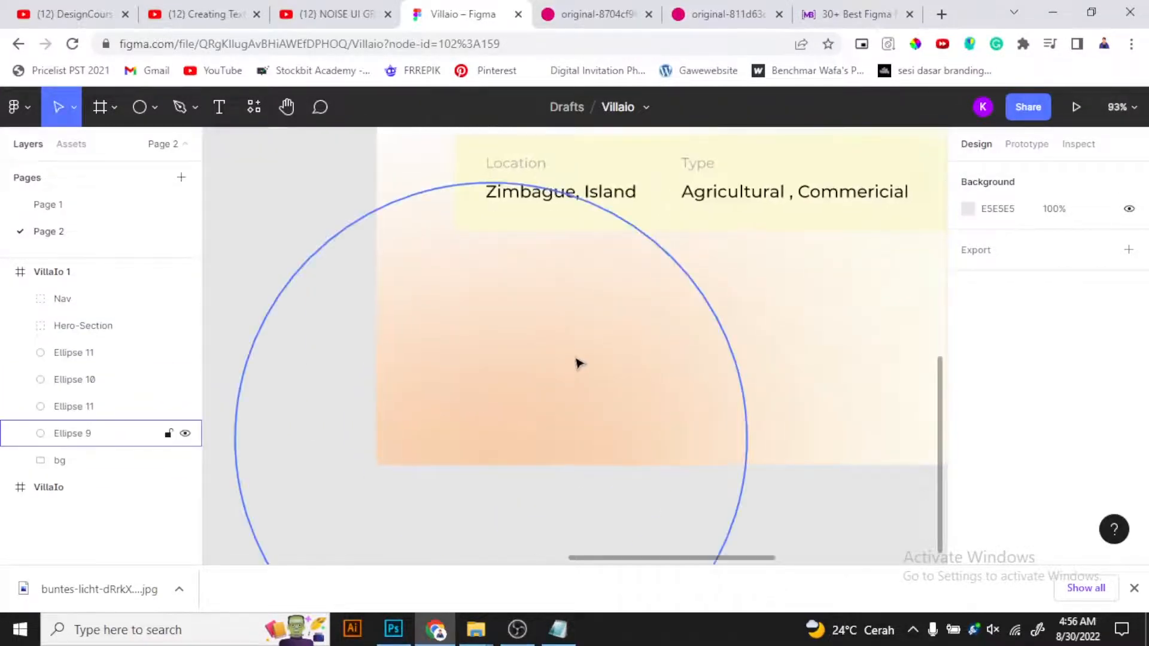
{"action": "scroll", "coordinate": [600, 392], "scroll_direction": "up", "scroll_amount": 4, "text": "ctrl"}
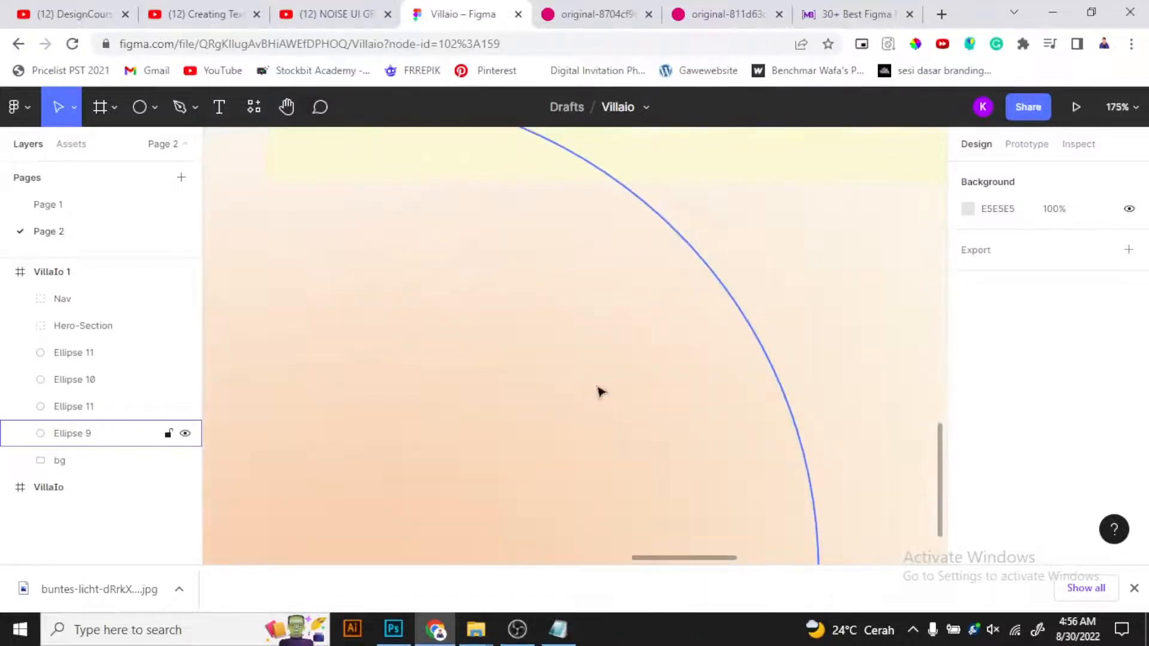
{"action": "scroll", "coordinate": [546, 272], "scroll_direction": "down", "scroll_amount": 2, "text": "ctrl"}
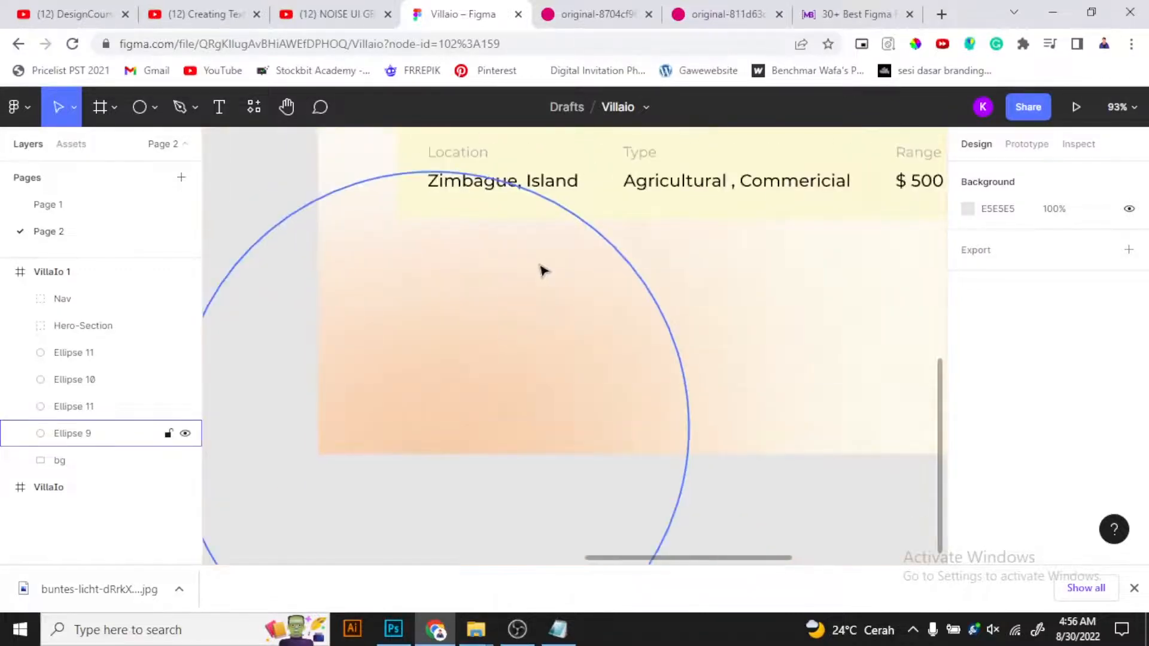
{"action": "scroll", "coordinate": [542, 271], "scroll_direction": "down", "scroll_amount": 5, "text": "ctrl"}
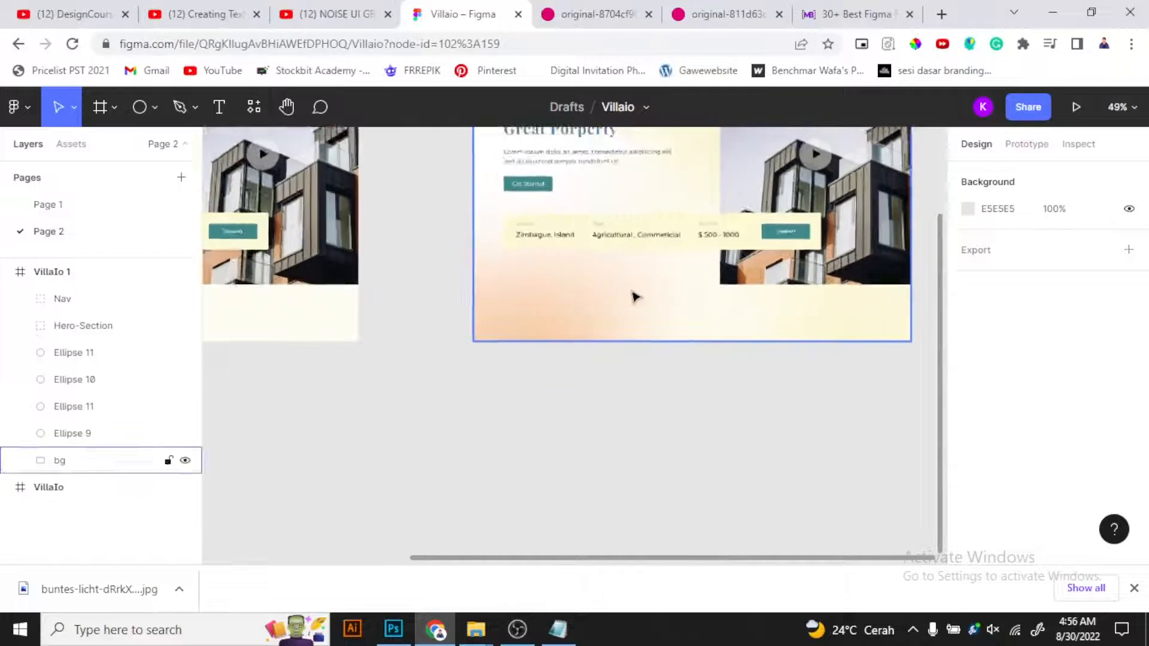
{"action": "scroll", "coordinate": [725, 294], "scroll_direction": "up", "scroll_amount": 1, "text": "ctrl"}
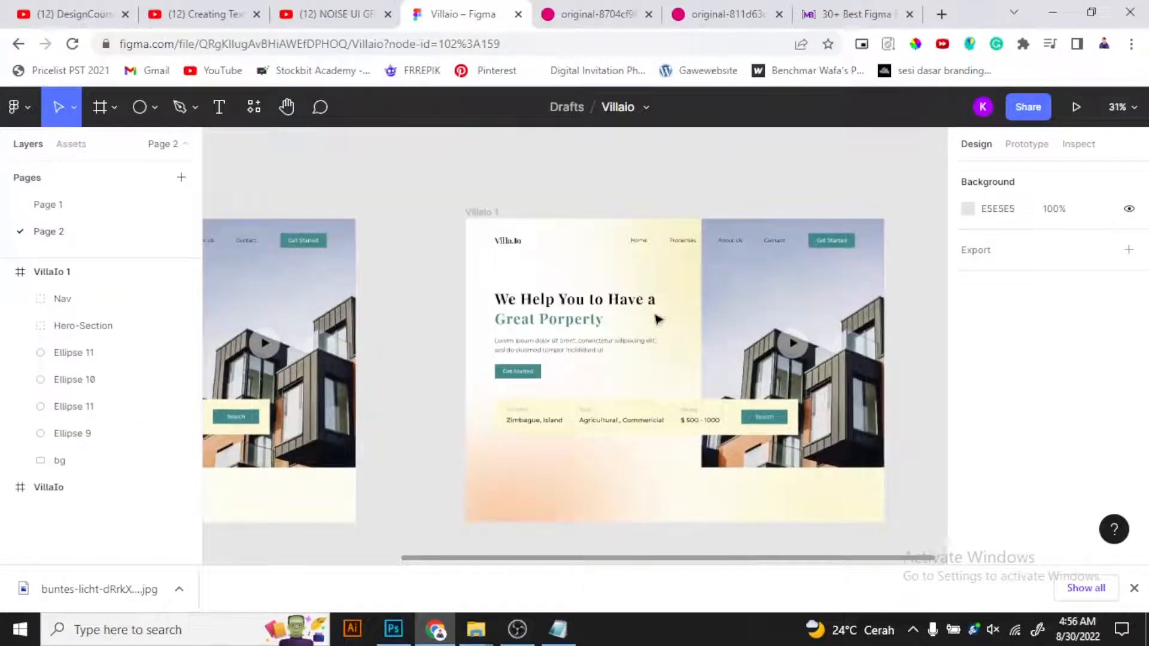
{"action": "right_click", "coordinate": [412, 307]}
{"action": "mouse_move", "coordinate": [509, 463]}
{"action": "left_click", "coordinate": [420, 217]}
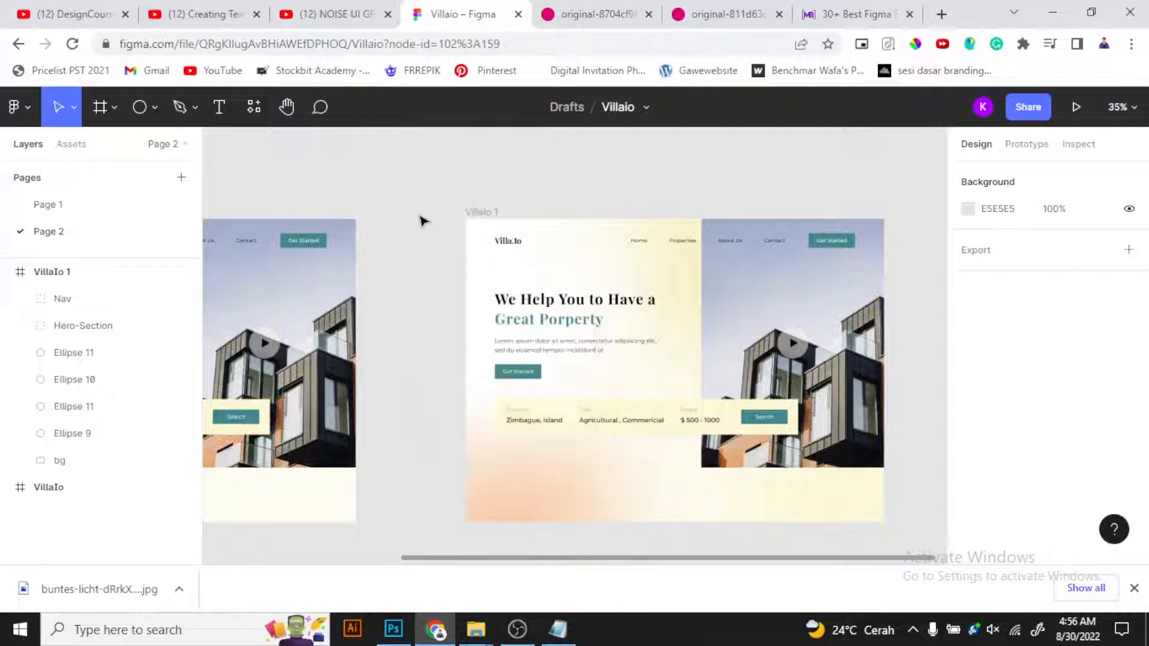
{"action": "right_click", "coordinate": [420, 219]}
{"action": "mouse_move", "coordinate": [590, 376]}
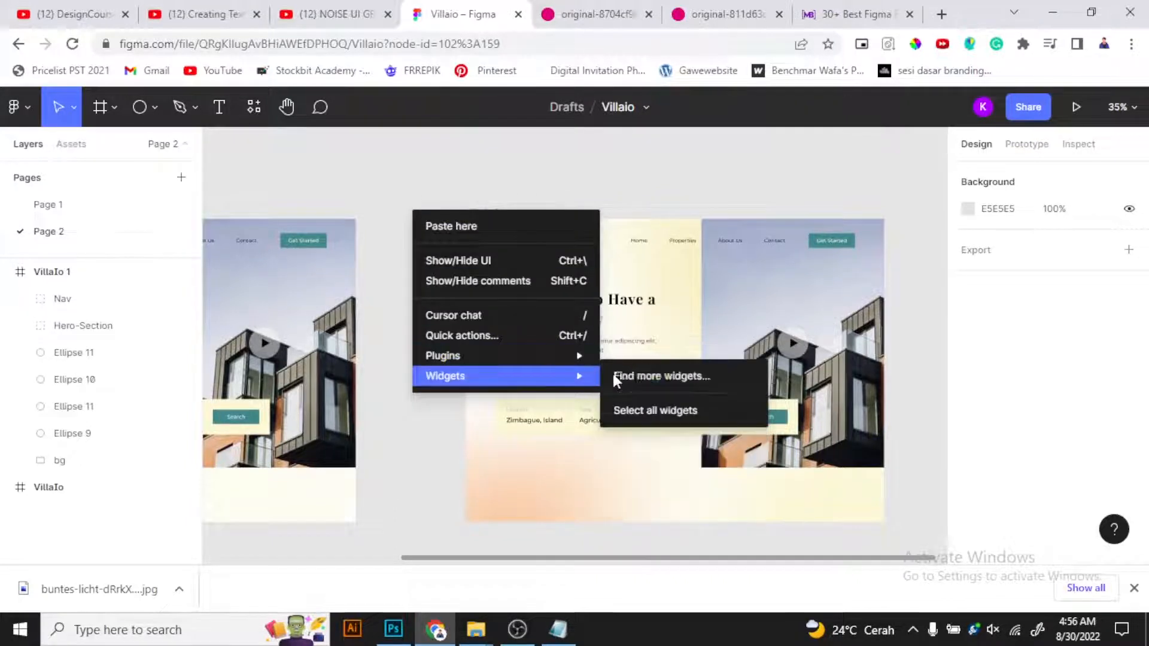
{"action": "mouse_move", "coordinate": [563, 355]}
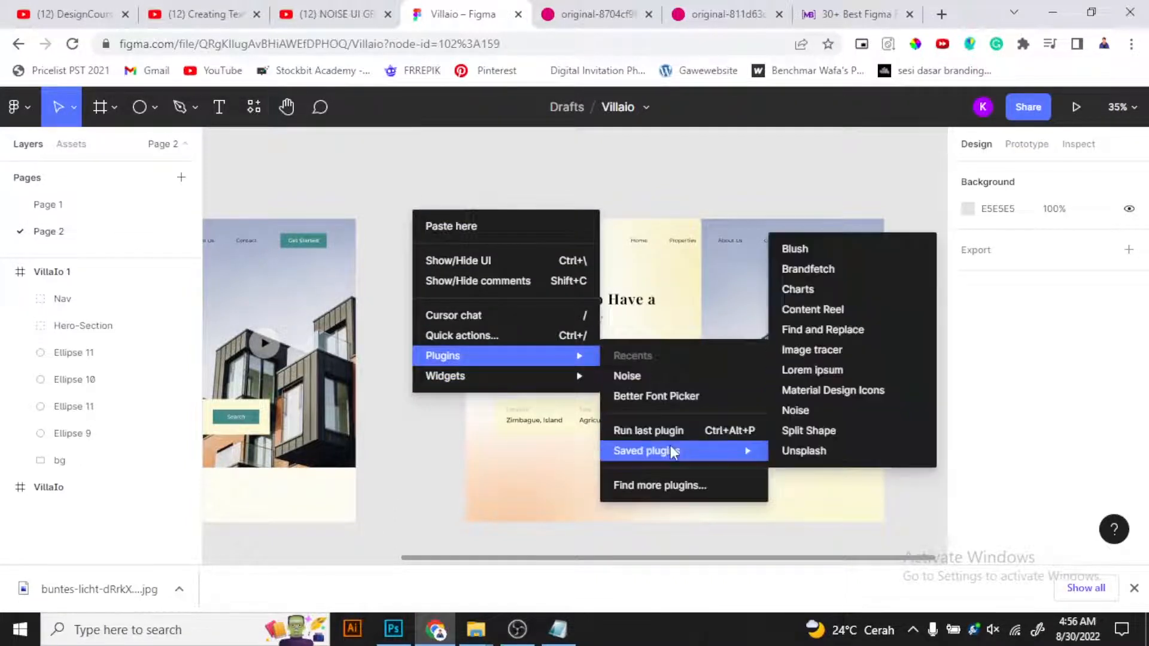
{"action": "left_click", "coordinate": [677, 485]}
{"action": "left_click", "coordinate": [679, 489]}
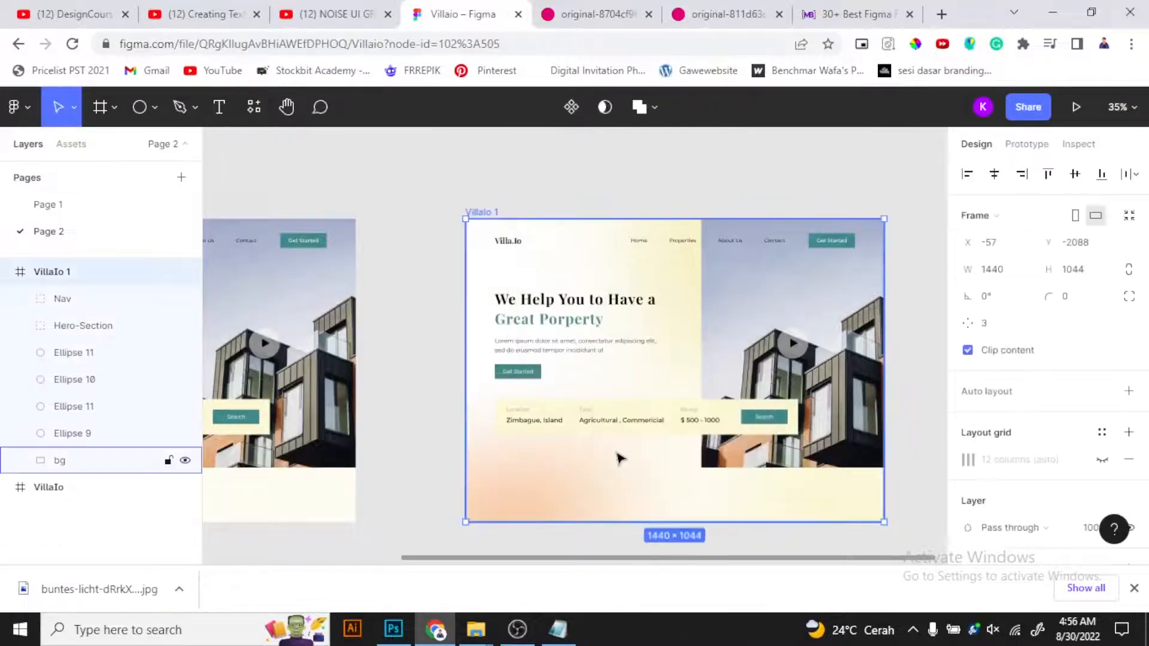
{"action": "left_click", "coordinate": [416, 406]}
- Search the plugins for "noise" and run the Noise plugin
{"action": "right_click", "coordinate": [406, 375]}
{"action": "mouse_move", "coordinate": [569, 541]}
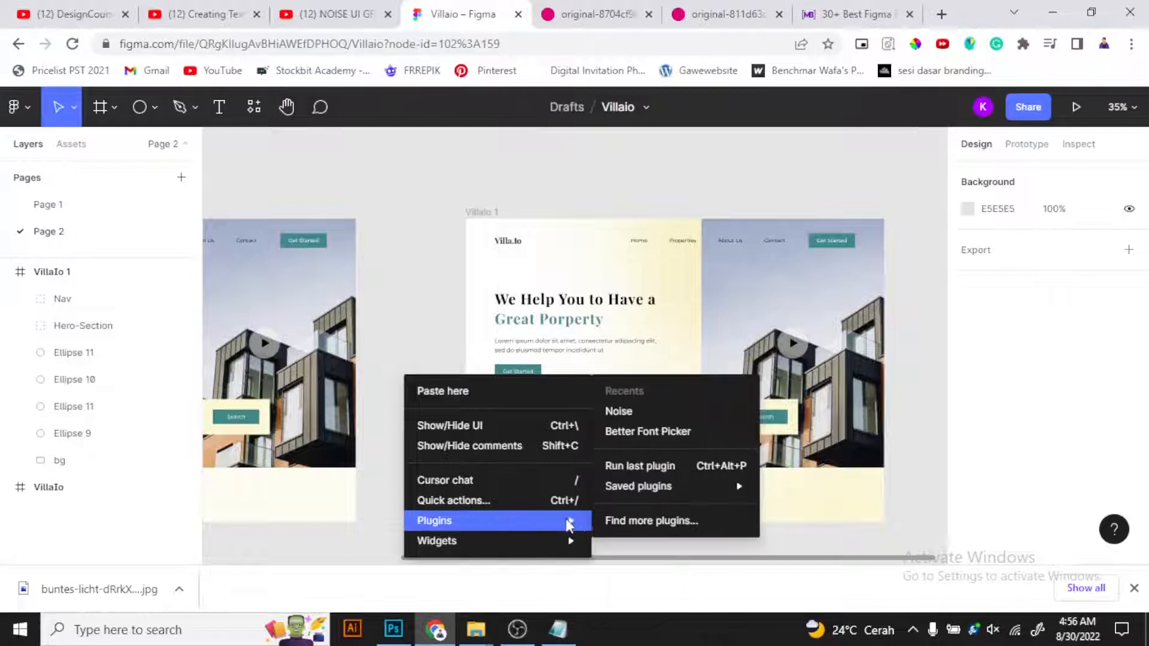
{"action": "left_click", "coordinate": [628, 524]}
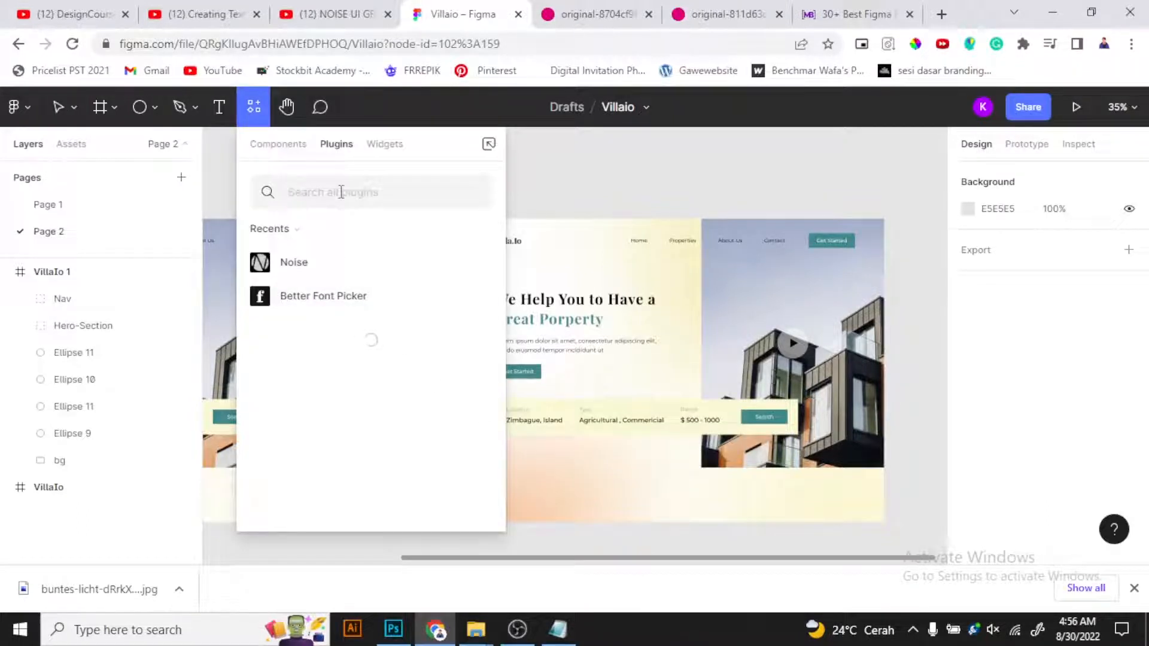
{"action": "type", "text": "doise"}
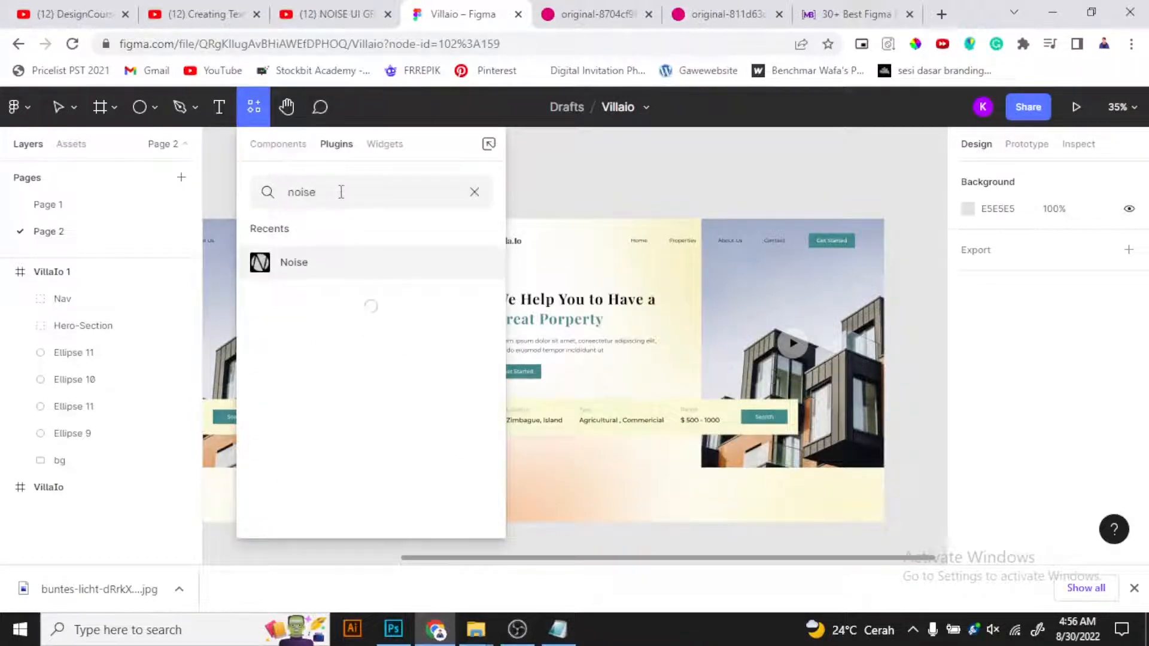
{"action": "left_click", "coordinate": [326, 267]}
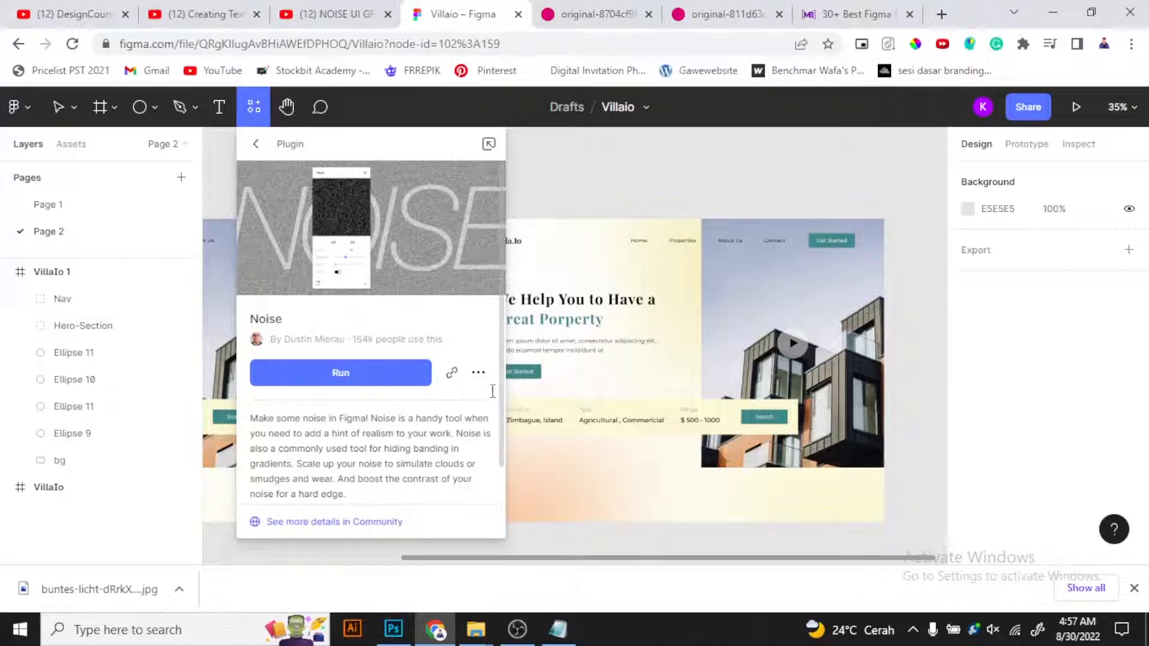
{"action": "left_click", "coordinate": [478, 375]}
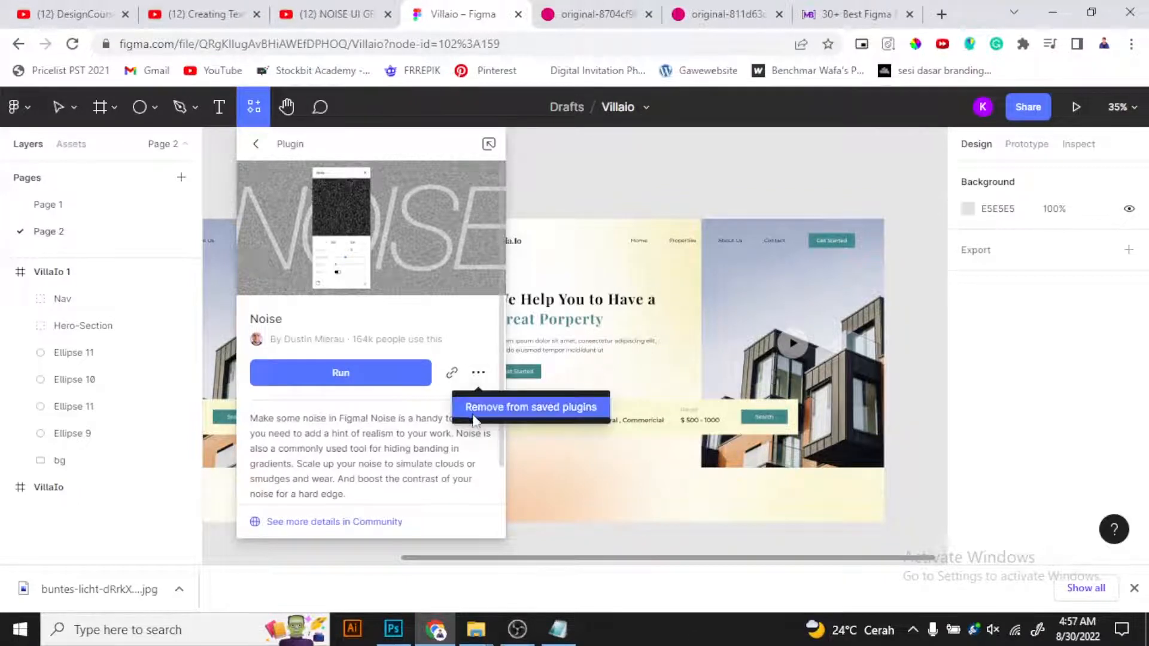
{"action": "left_click", "coordinate": [381, 400]}
{"action": "left_click", "coordinate": [340, 373]}
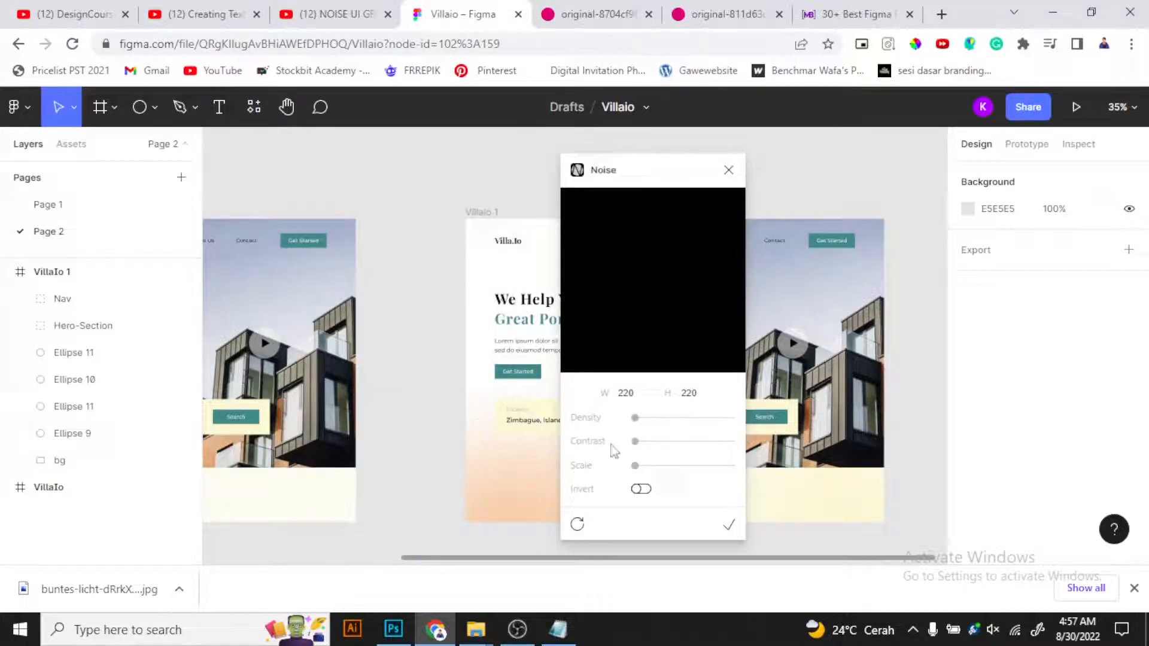
- Raise the noise density slightly, insert the generated texture onto the canvas, and close the plugin
{"action": "left_click_drag", "start_coordinate": [635, 417], "coordinate": [646, 417]}
{"action": "left_click", "coordinate": [517, 629]}
{"action": "left_click", "coordinate": [517, 630]}
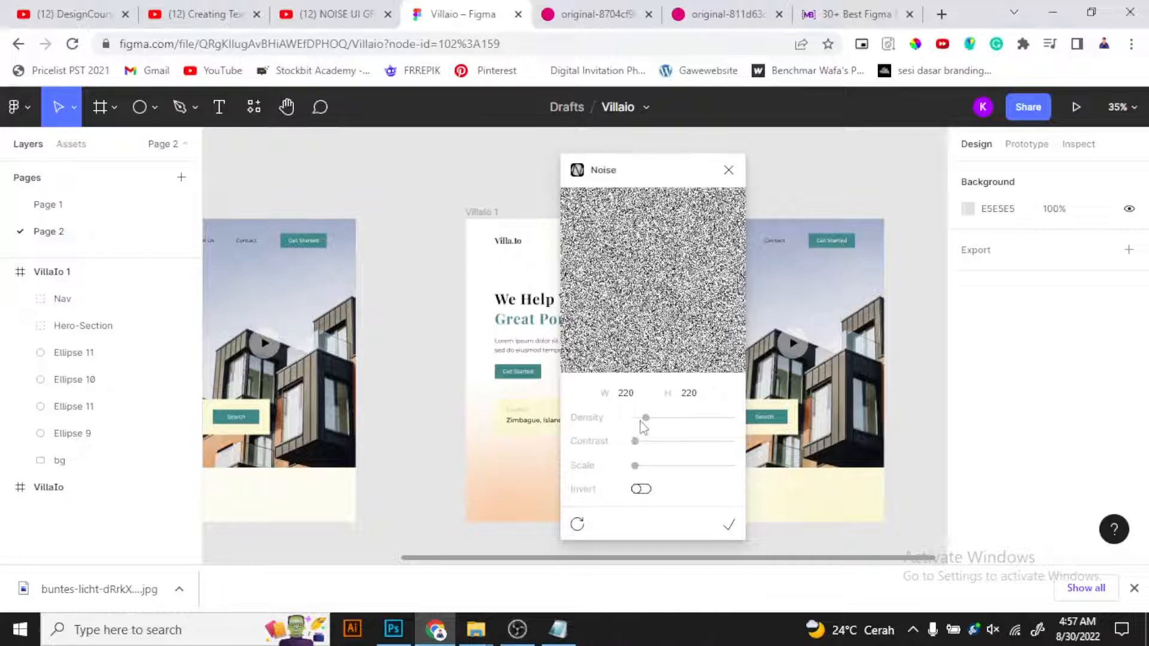
{"action": "left_click_drag", "start_coordinate": [645, 170], "coordinate": [341, 124]}
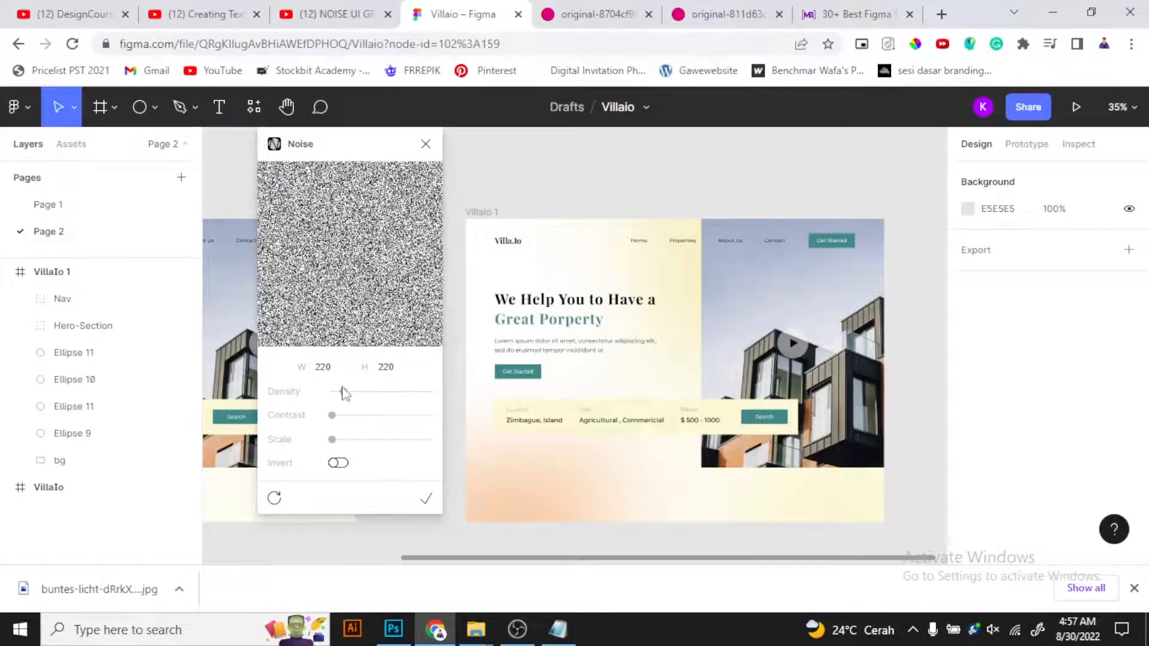
{"action": "left_click_drag", "start_coordinate": [343, 393], "coordinate": [346, 396]}
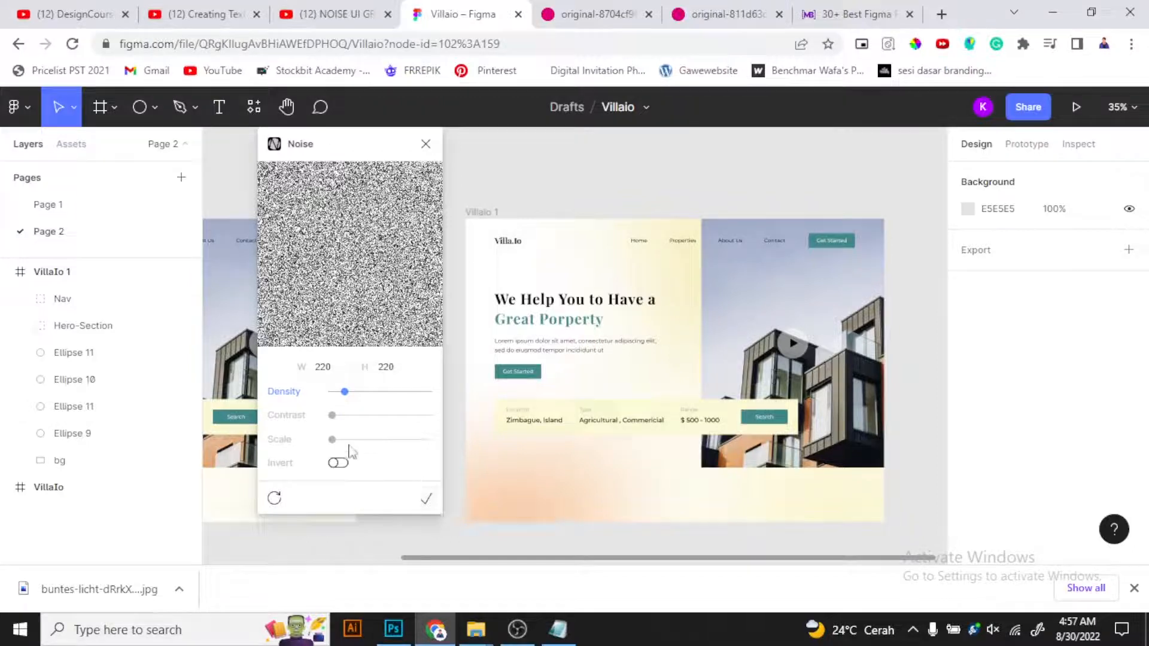
{"action": "left_click", "coordinate": [426, 500]}
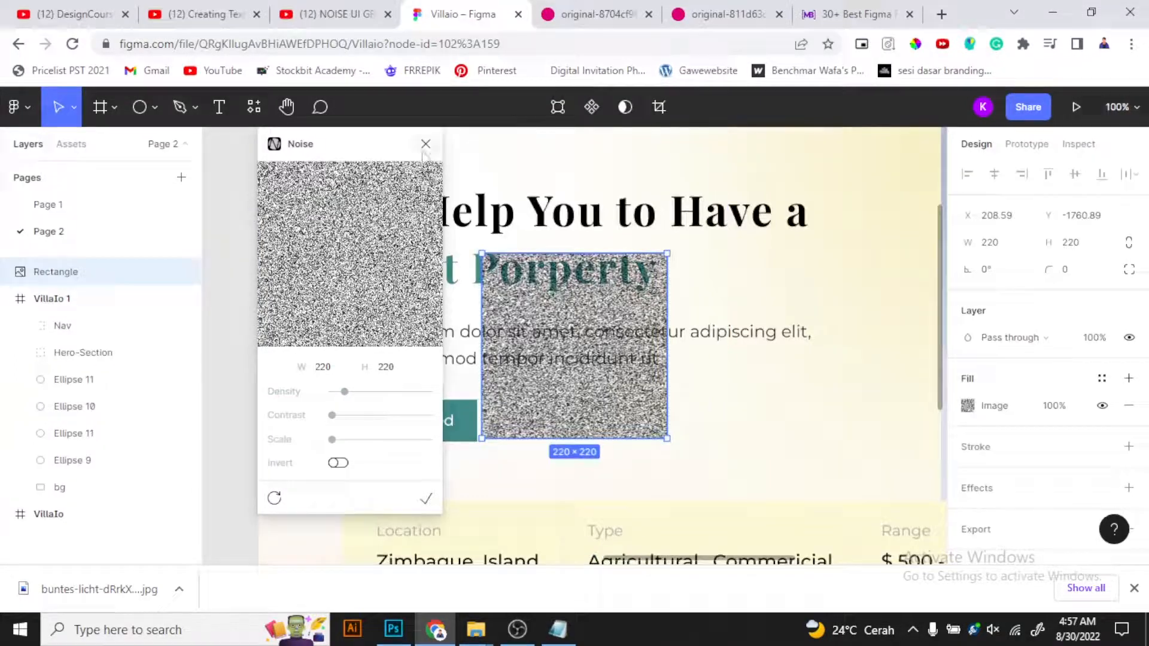
{"action": "left_click", "coordinate": [426, 144]}
- Move and resize the noise rectangle to 1440 × 1044 so it covers the whole VillaIo 1 frame
{"action": "left_click", "coordinate": [253, 270]}
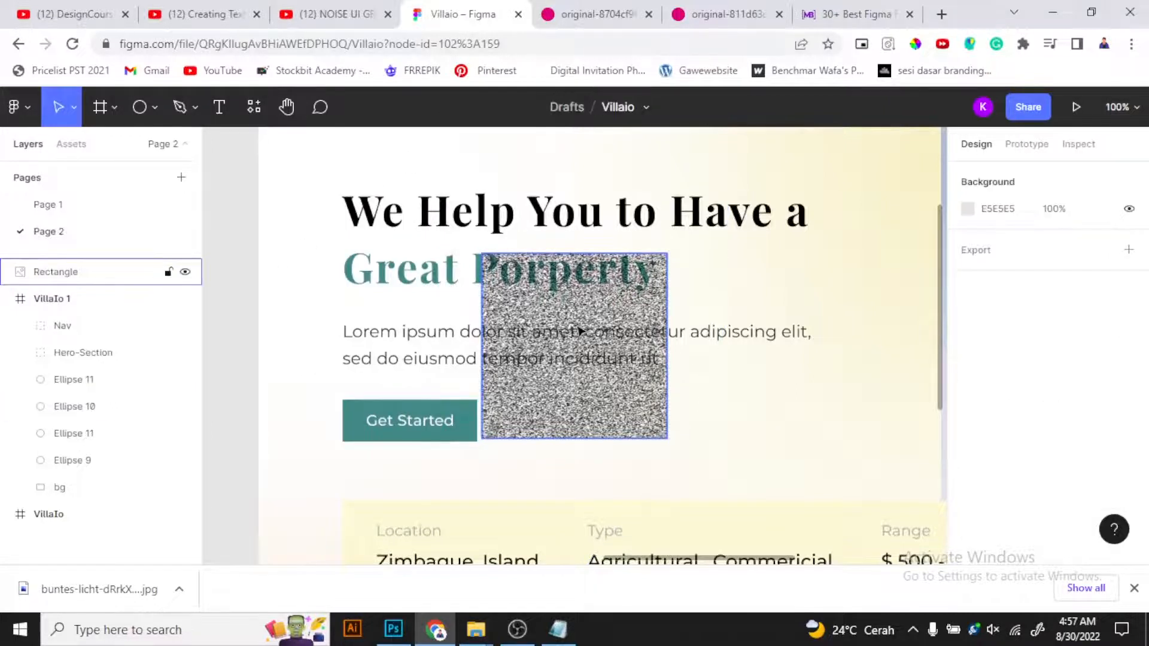
{"action": "left_click", "coordinate": [579, 331]}
{"action": "scroll", "coordinate": [575, 344], "scroll_direction": "down", "scroll_amount": 5}
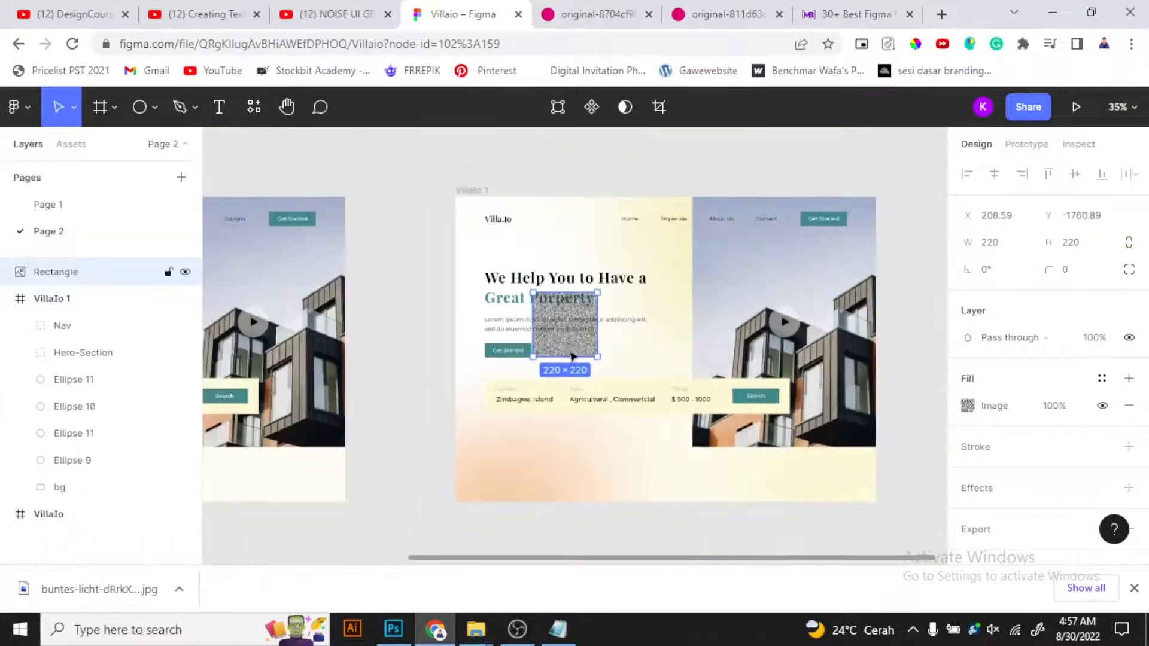
{"action": "left_click_drag", "start_coordinate": [570, 348], "coordinate": [876, 503]}
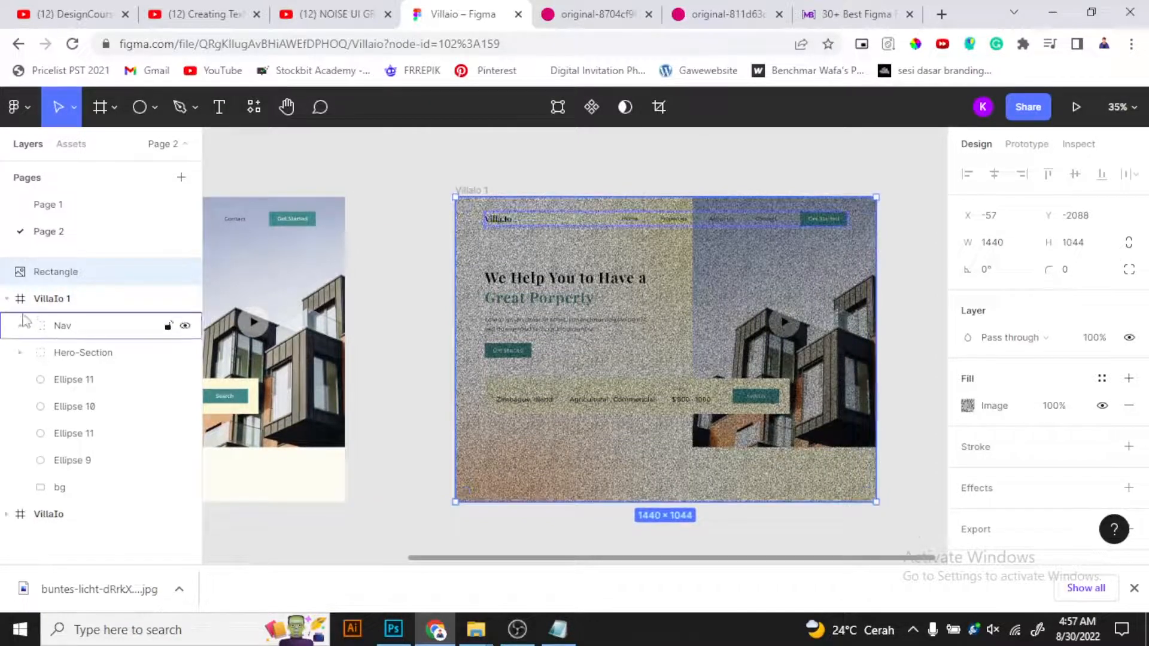
- Move the noise rectangle into VillaIo 1 directly beneath Hero-Section and set its layer blend mode to Overlay
{"action": "left_click_drag", "start_coordinate": [53, 283], "coordinate": [116, 374]}
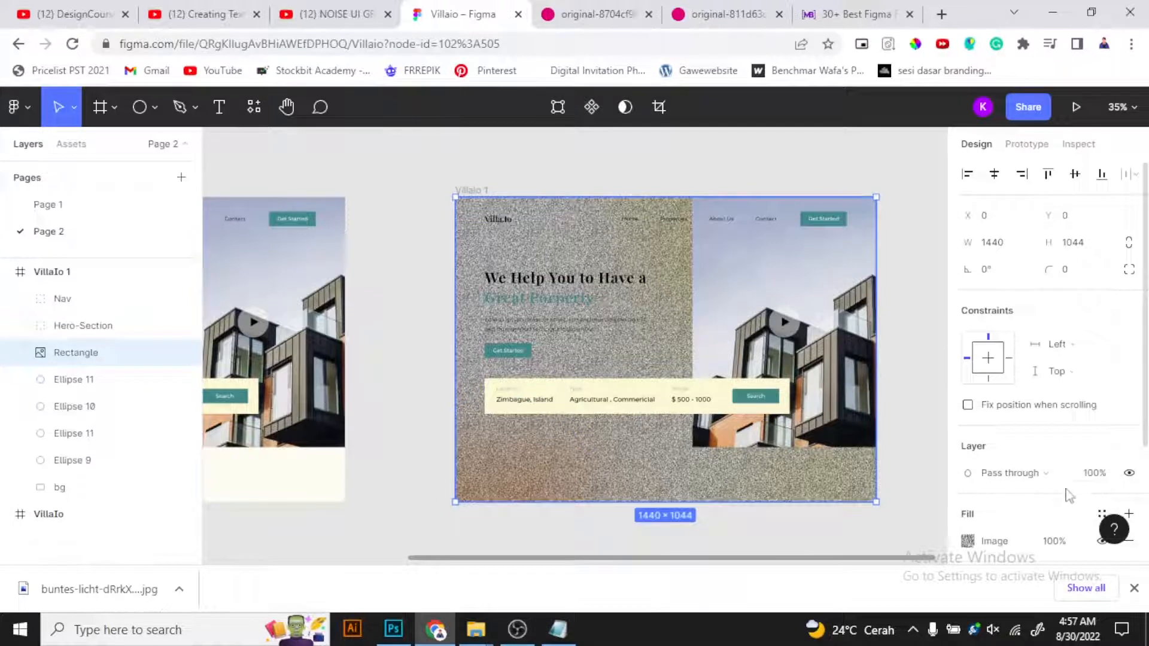
{"action": "scroll", "coordinate": [1069, 495], "scroll_direction": "down", "scroll_amount": 3}
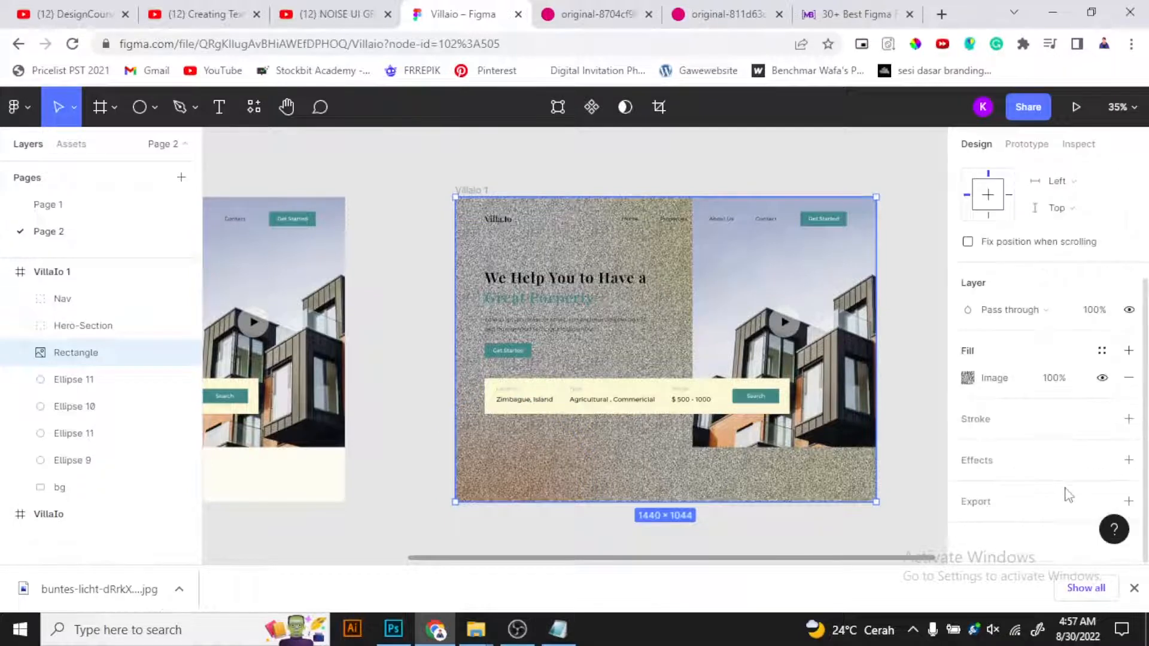
{"action": "left_click", "coordinate": [998, 313]}
{"action": "left_click", "coordinate": [999, 357]}
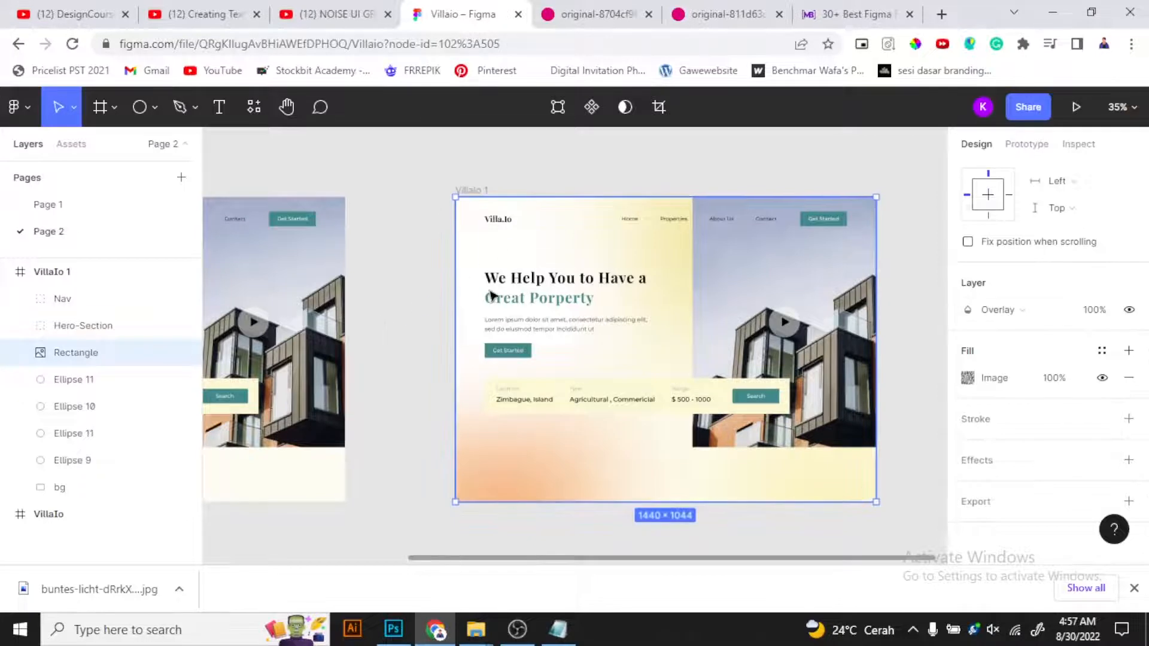
- Try 80% layer opacity on the noise rectangle and settle on 50%
{"action": "scroll", "coordinate": [449, 262], "scroll_direction": "down", "scroll_amount": 2}
{"action": "scroll", "coordinate": [557, 380], "scroll_direction": "up", "scroll_amount": 1}
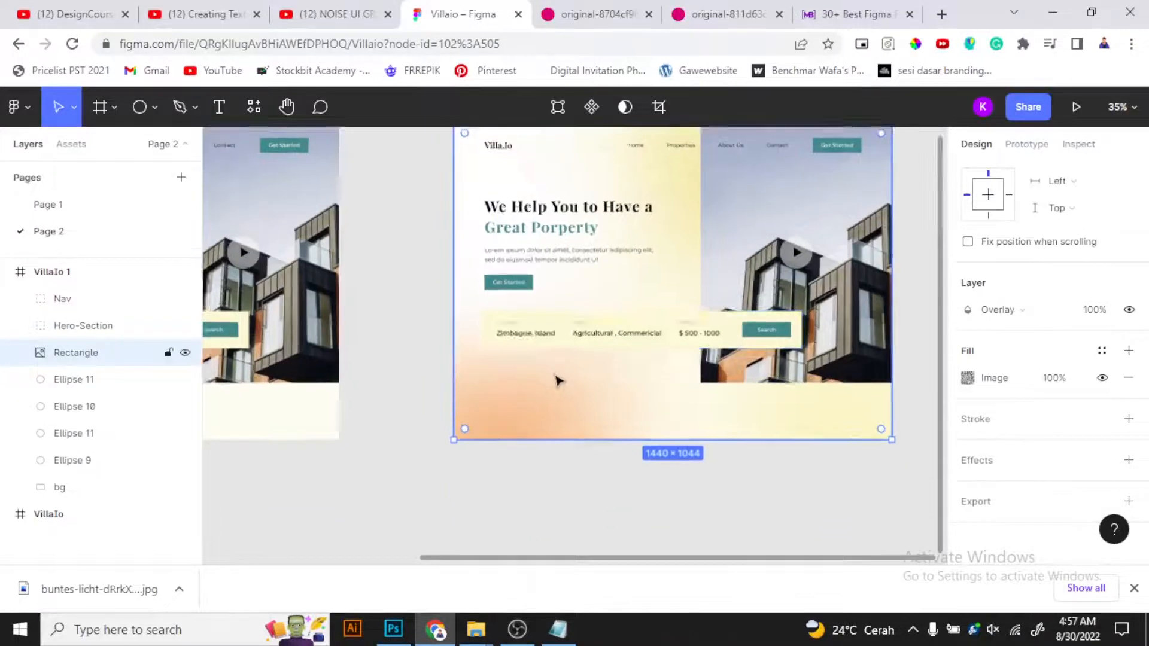
{"action": "scroll", "coordinate": [556, 380], "scroll_direction": "up", "scroll_amount": 5}
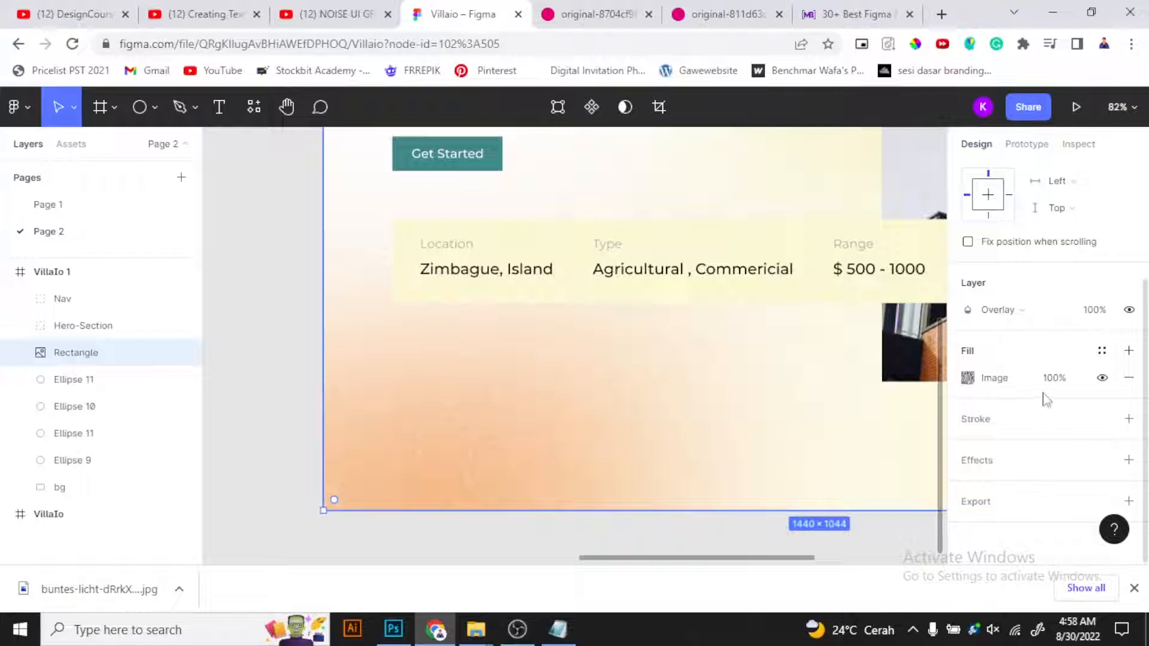
{"action": "left_click", "coordinate": [1093, 311]}
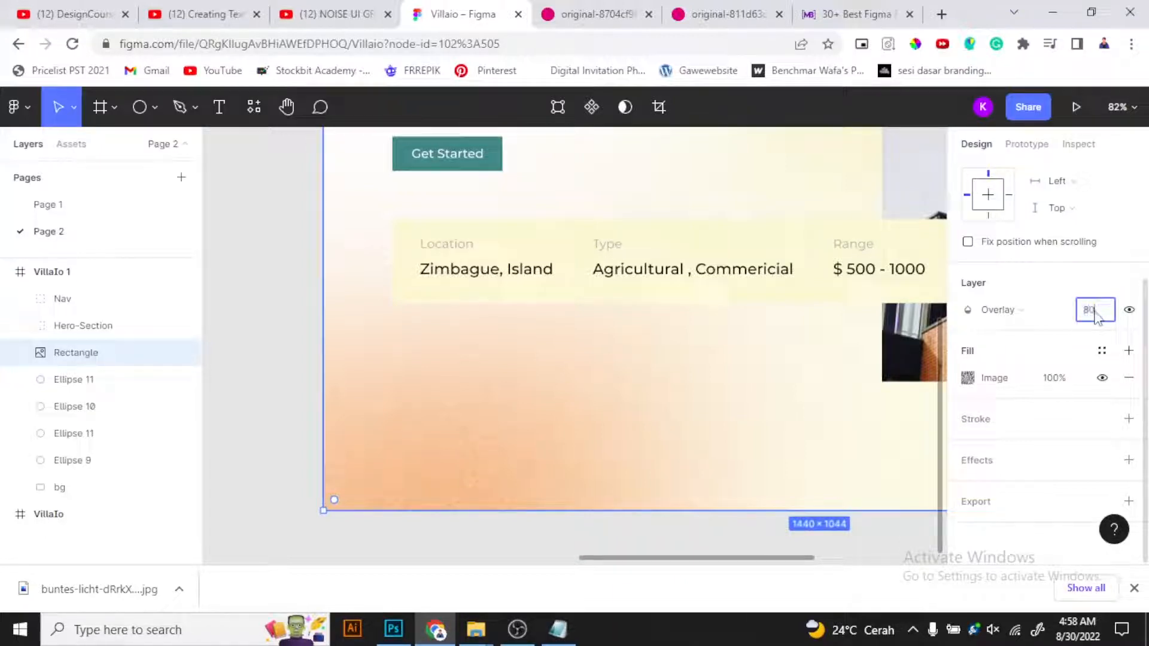
{"action": "type", "text": "80"}
{"action": "key", "text": "Return"}
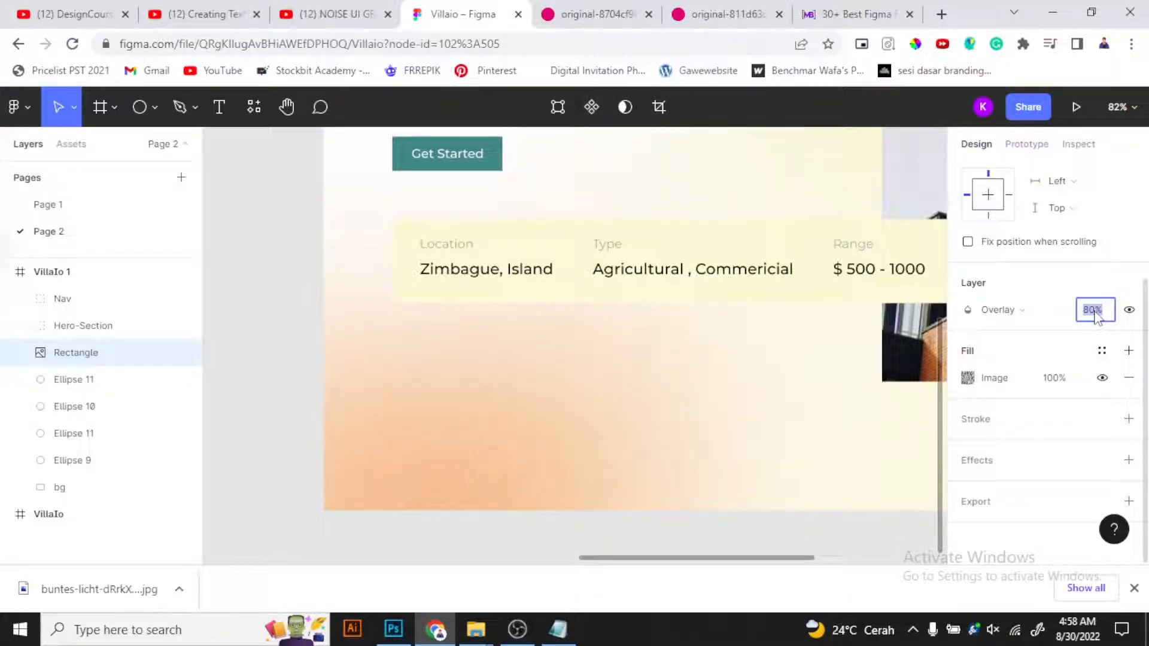
{"action": "type", "text": "50"}
{"action": "key", "text": "Escape"}
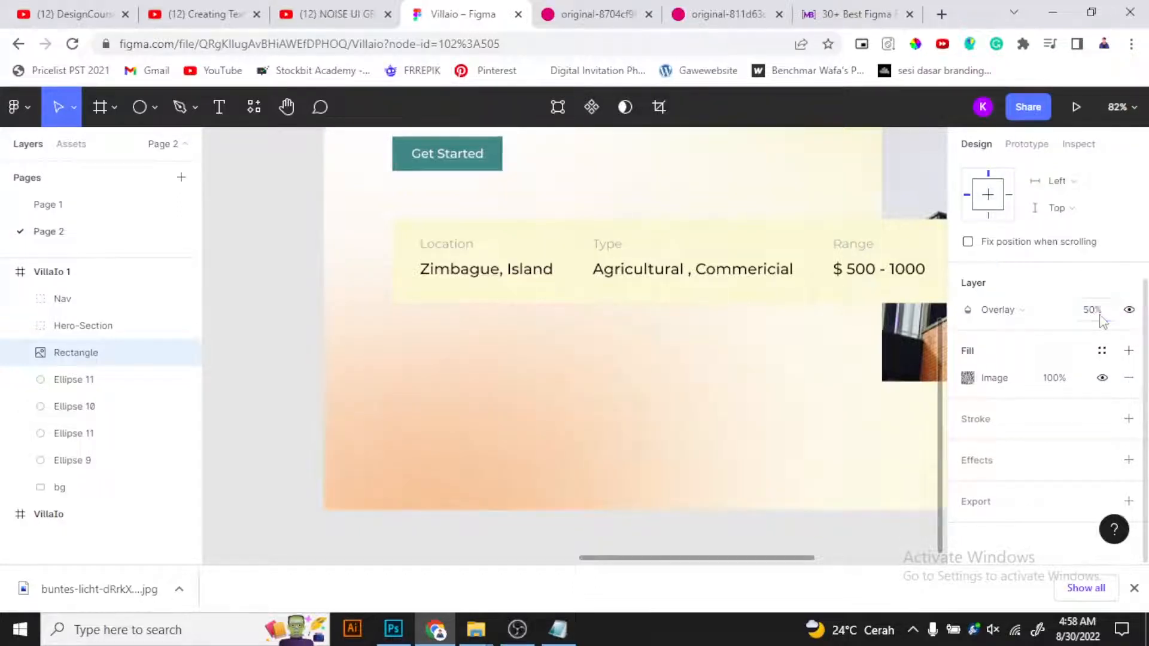
- Duplicate the VillaIo 1 frame and place the copy beside it, to the right of the original
{"action": "left_click", "coordinate": [289, 433]}
{"action": "scroll", "coordinate": [341, 393], "scroll_direction": "up", "scroll_amount": 3}
{"action": "scroll", "coordinate": [342, 390], "scroll_direction": "down", "scroll_amount": 2}
{"action": "scroll", "coordinate": [346, 395], "scroll_direction": "down", "scroll_amount": 5}
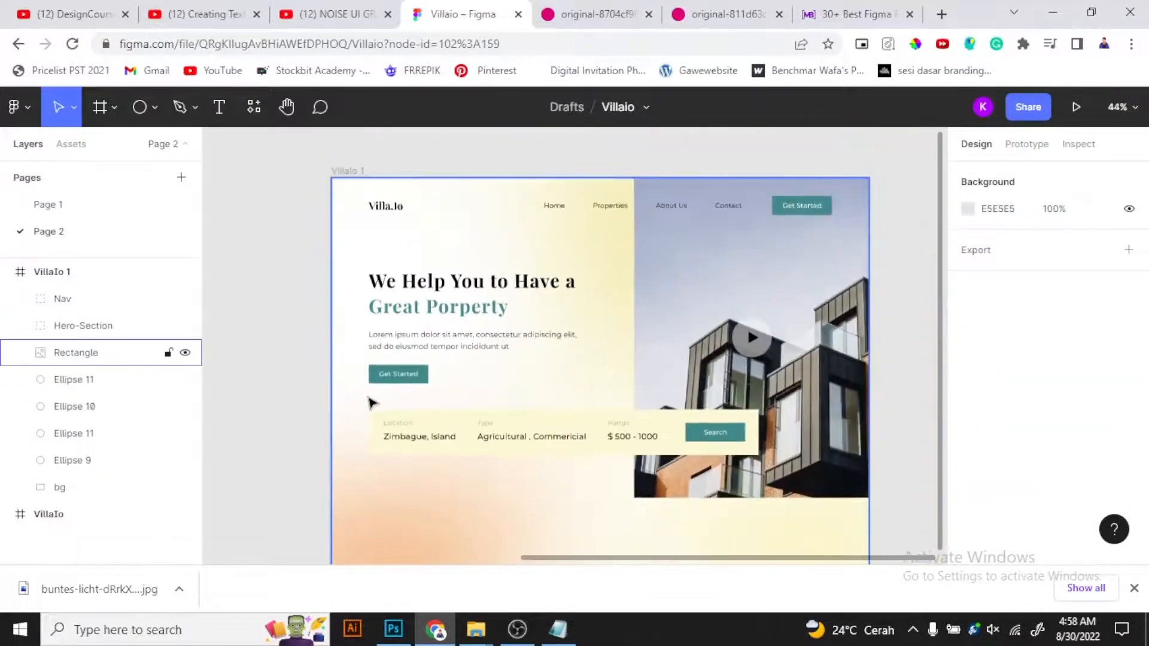
{"action": "scroll", "coordinate": [360, 392], "scroll_direction": "down", "scroll_amount": 3}
{"action": "scroll", "coordinate": [361, 392], "scroll_direction": "up", "scroll_amount": 4}
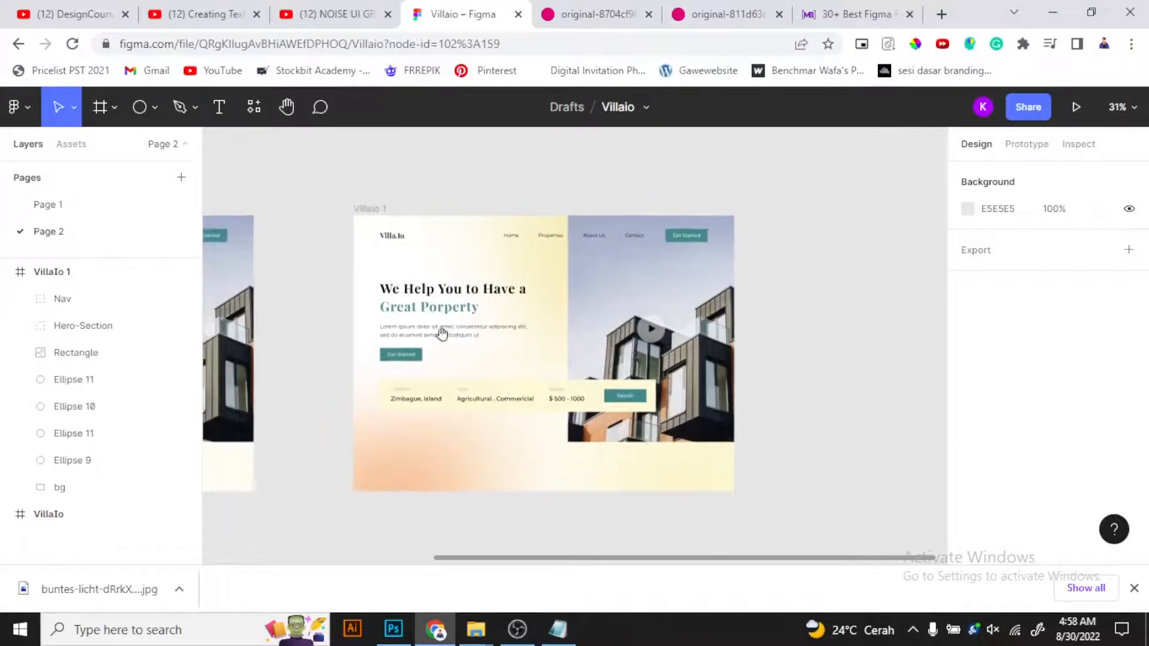
{"action": "left_click", "coordinate": [374, 211]}
{"action": "left_click", "coordinate": [378, 209]}
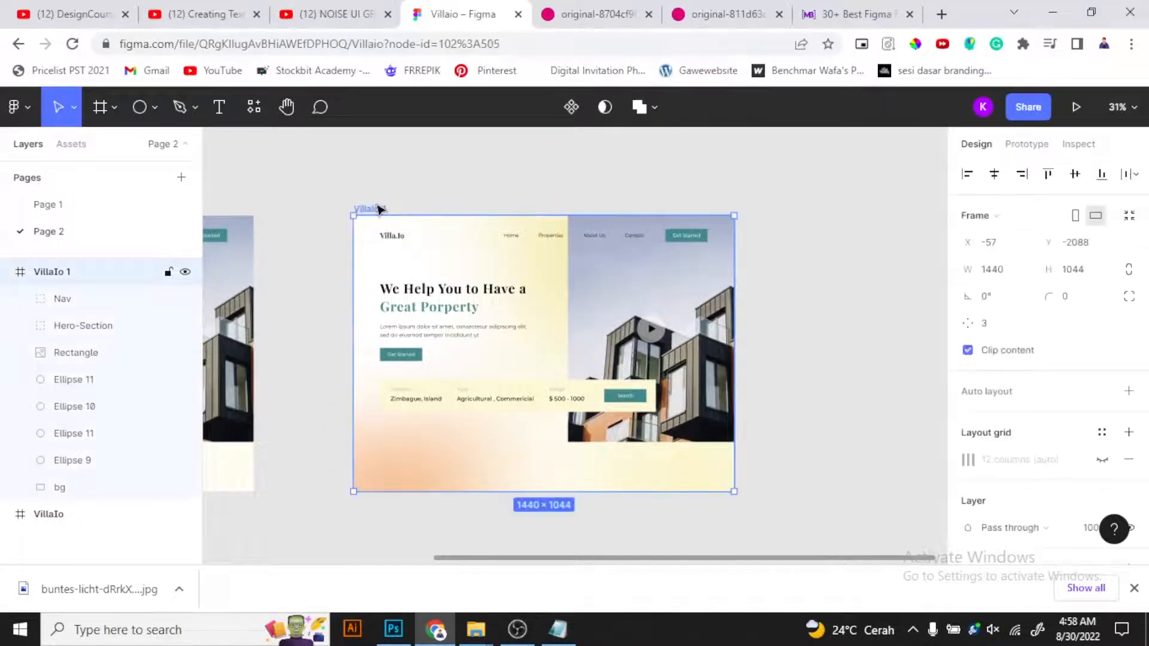
{"action": "left_click_drag", "start_coordinate": [378, 209], "coordinate": [787, 209]}
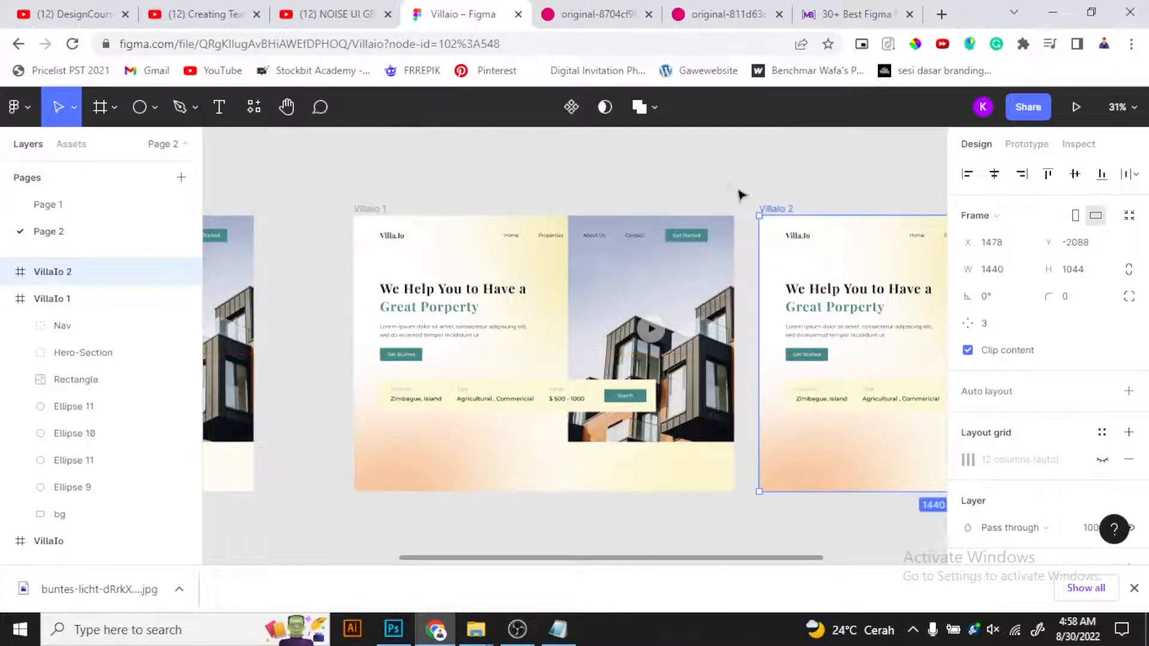
{"action": "left_click", "coordinate": [731, 186]}
- Expand the layers of VillaIo 2 and change the fill of its bg rectangle to dark grey 282828
{"action": "scroll", "coordinate": [731, 187], "scroll_direction": "down", "scroll_amount": 1}
{"action": "scroll", "coordinate": [731, 186], "scroll_direction": "up", "scroll_amount": 1}
{"action": "scroll", "coordinate": [784, 200], "scroll_direction": "right", "scroll_amount": 6}
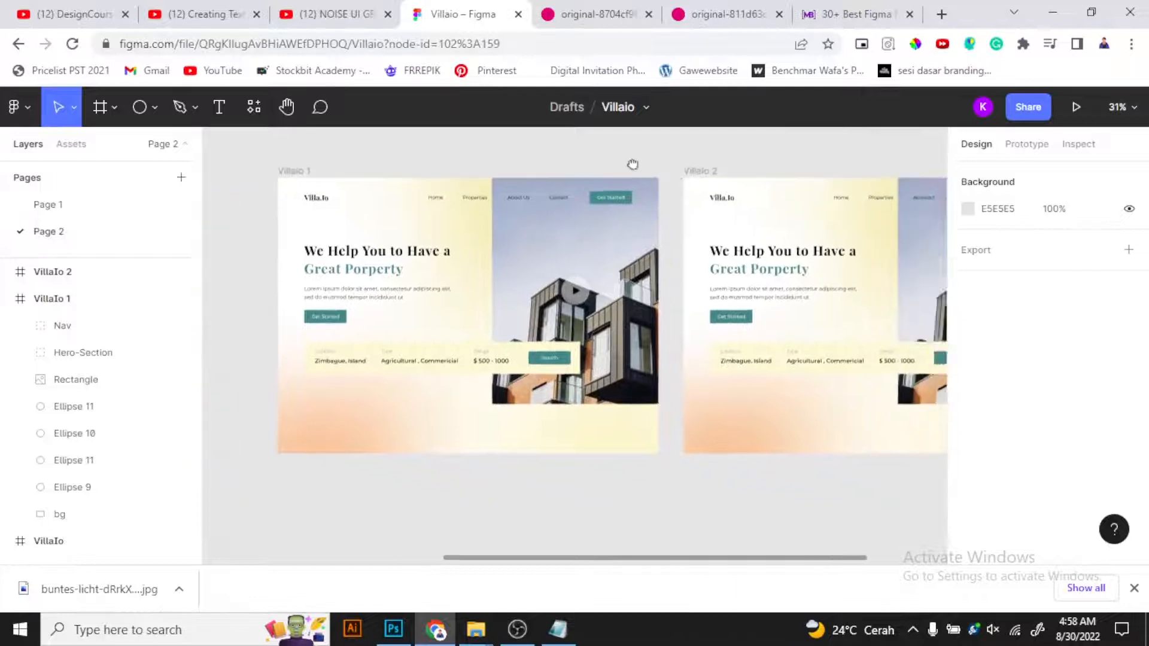
{"action": "left_click", "coordinate": [429, 193]}
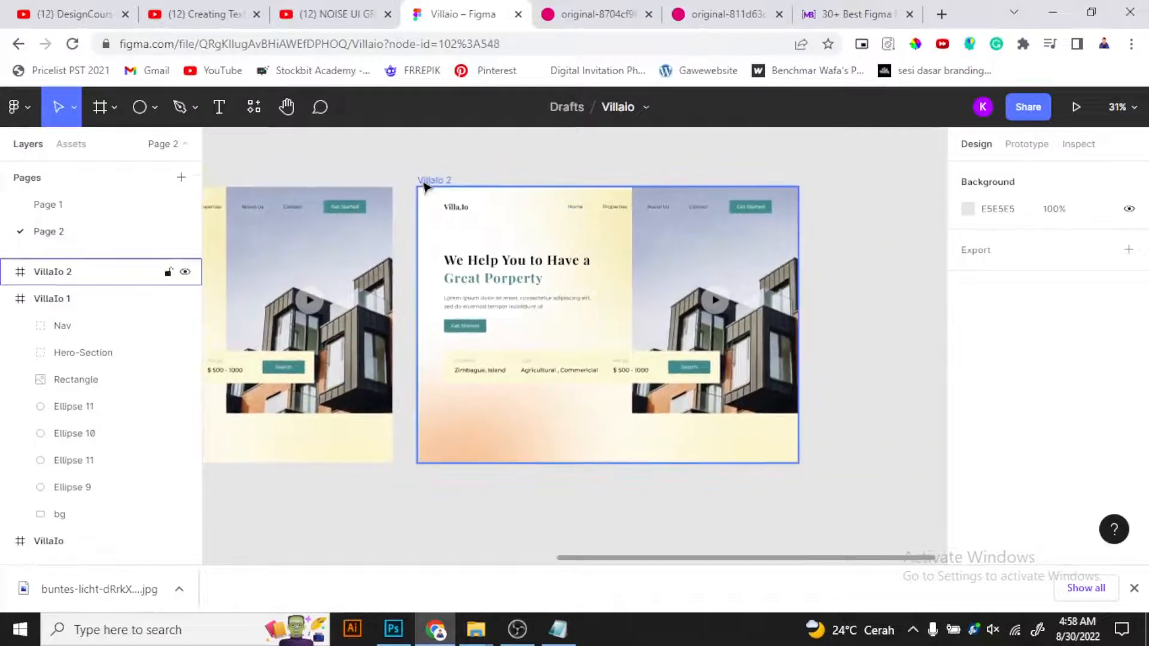
{"action": "left_click", "coordinate": [427, 188]}
{"action": "left_click", "coordinate": [7, 299]}
{"action": "left_click", "coordinate": [7, 271]}
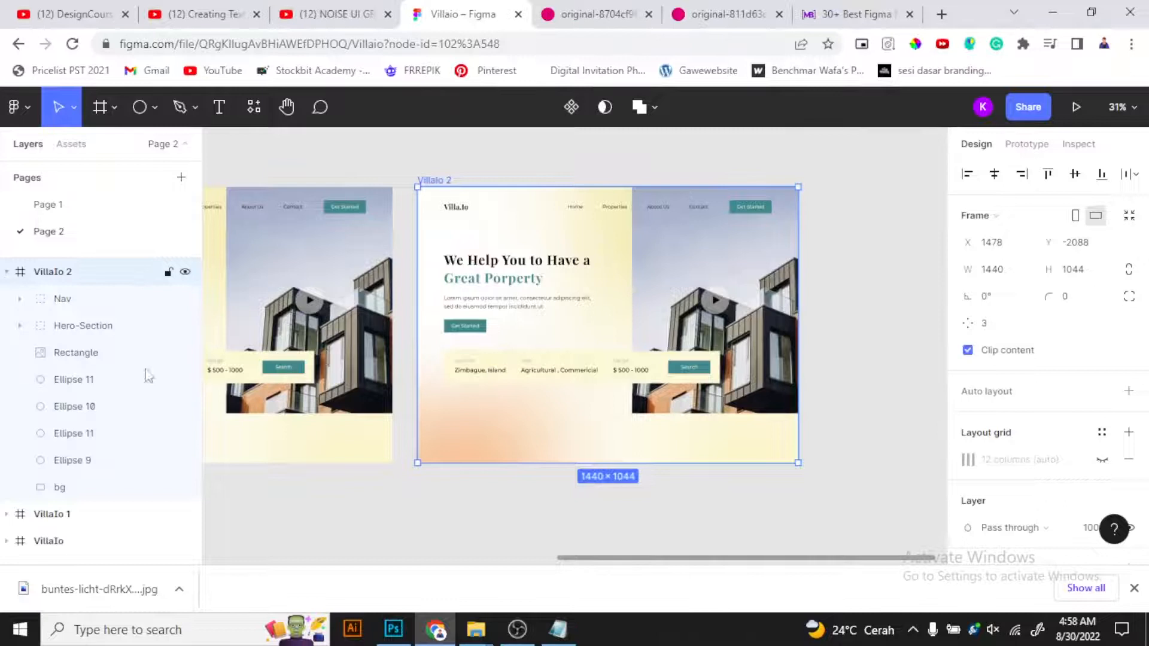
{"action": "left_click", "coordinate": [100, 488]}
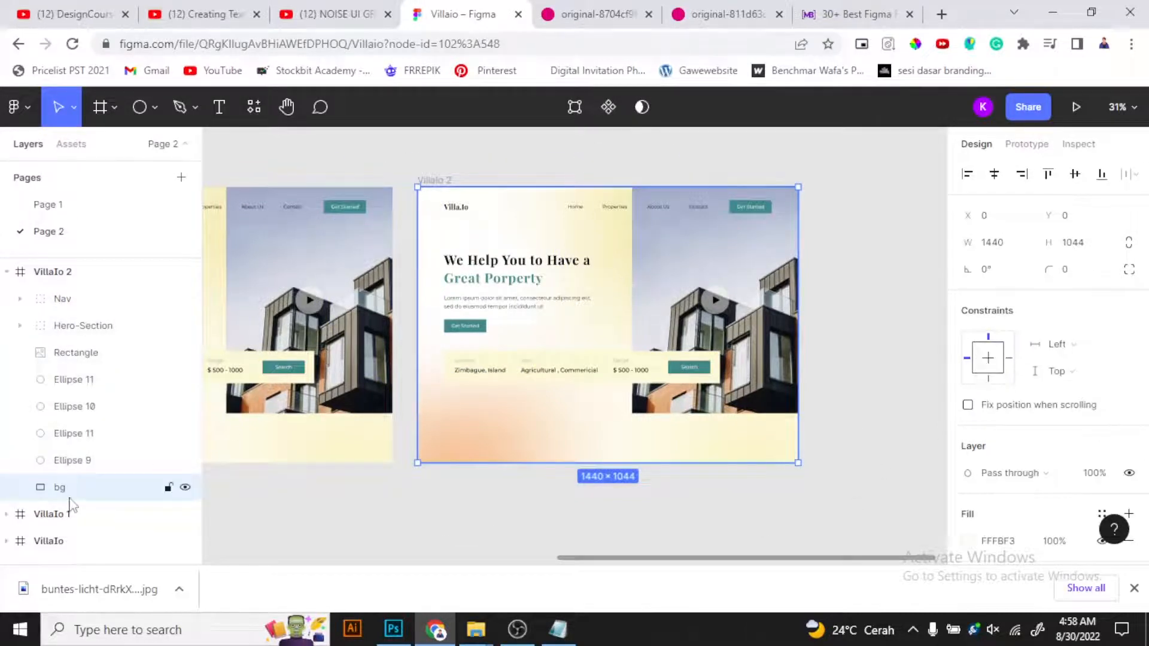
{"action": "scroll", "coordinate": [988, 443], "scroll_direction": "down", "scroll_amount": 3}
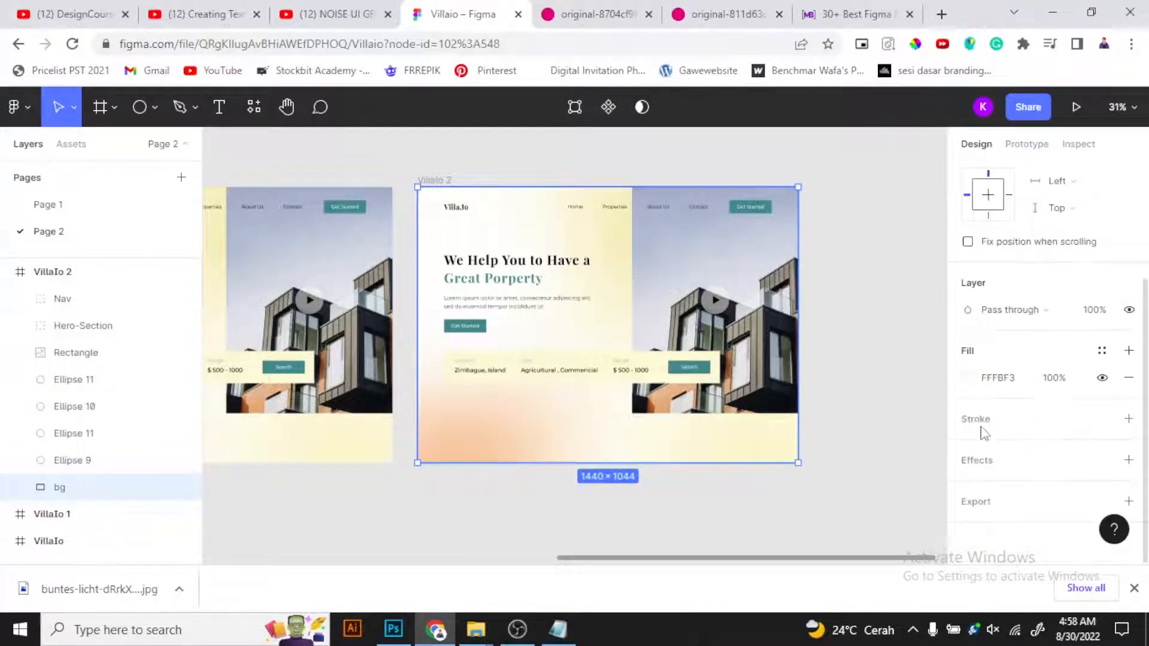
{"action": "left_click", "coordinate": [969, 378]}
{"action": "mouse_move", "coordinate": [754, 329]}
{"action": "left_mouse_down"}
{"action": "mouse_move", "coordinate": [744, 319]}
{"action": "mouse_move", "coordinate": [734, 357]}
{"action": "mouse_move", "coordinate": [745, 330]}
{"action": "left_mouse_up"}
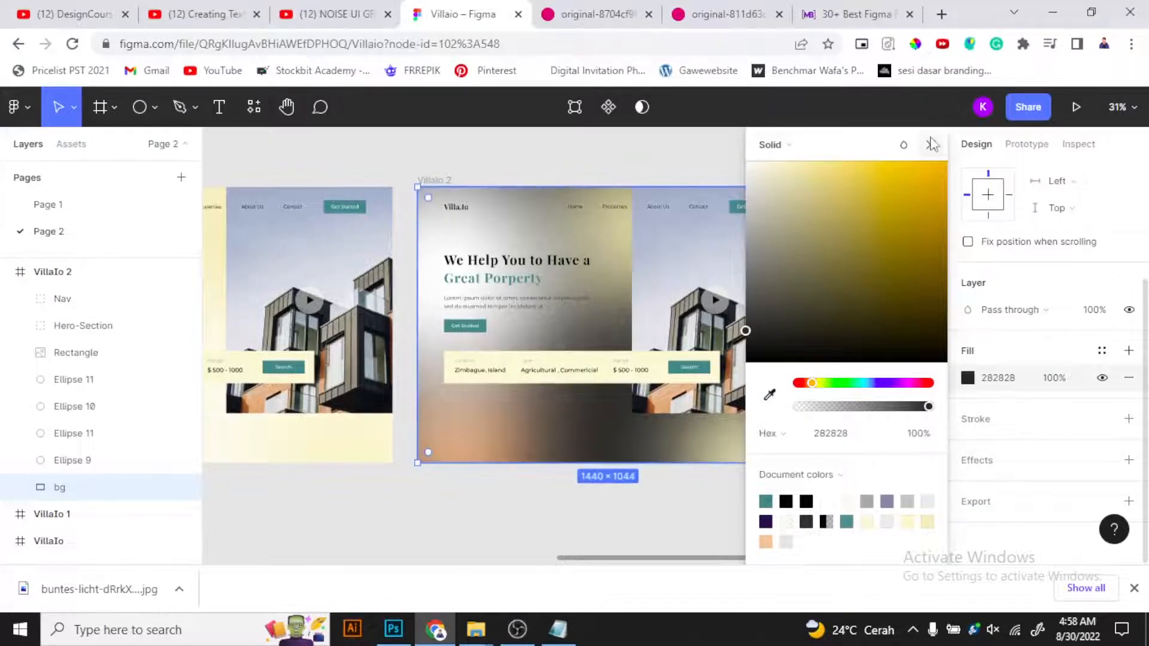
{"action": "left_click", "coordinate": [932, 144]}
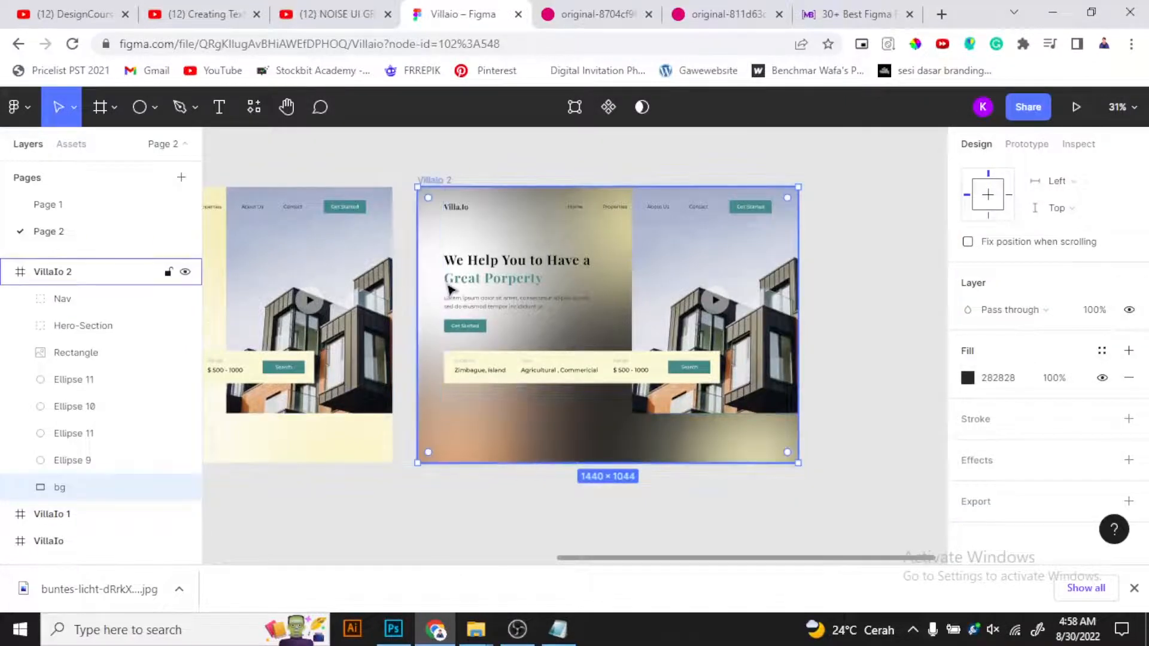
- Change the fill of Ellipse 10, the large white circle in VillaIo 2, to dark grey 313131
{"action": "left_click", "coordinate": [77, 380]}
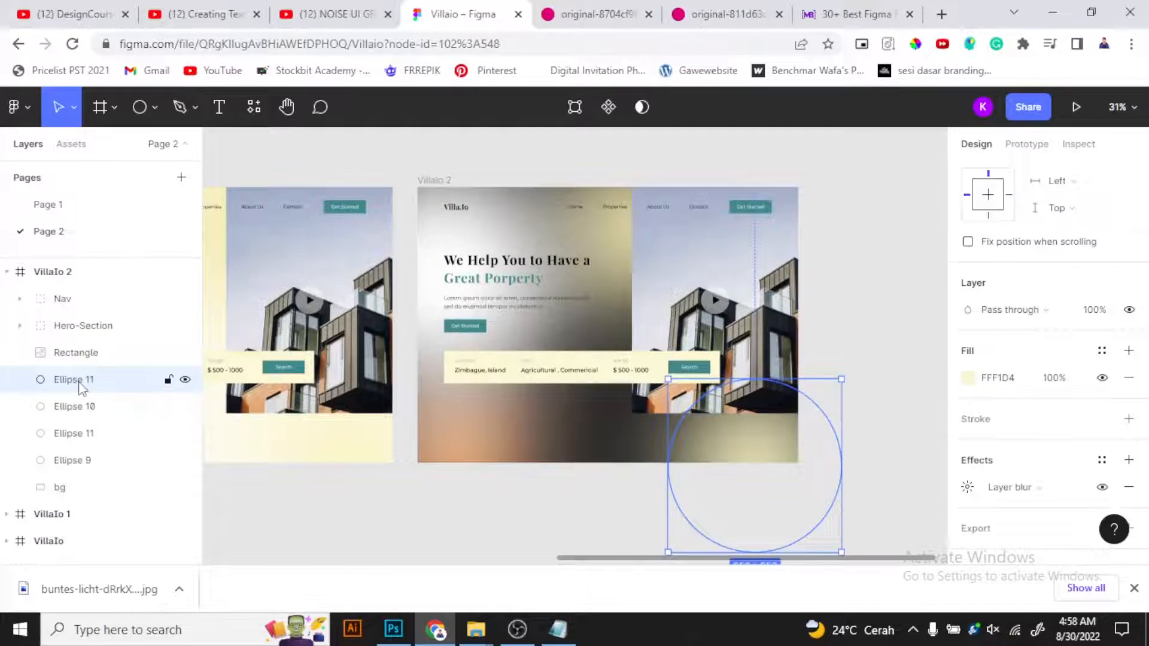
{"action": "left_click", "coordinate": [75, 407]}
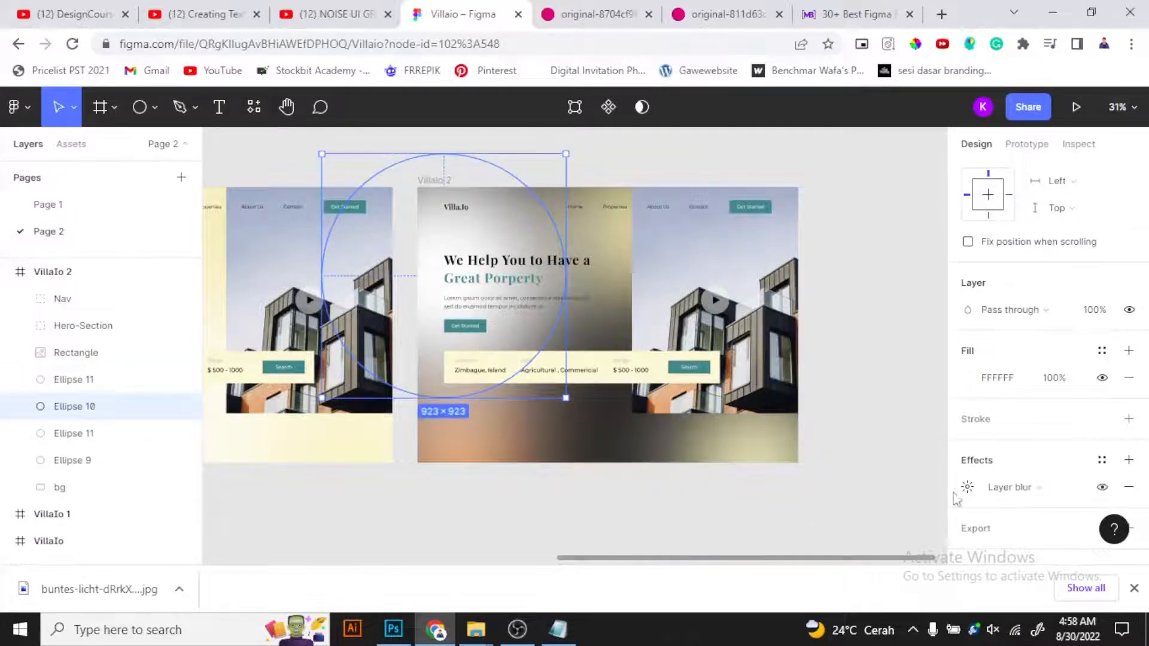
{"action": "left_click", "coordinate": [968, 378]}
{"action": "left_click_drag", "start_coordinate": [768, 311], "coordinate": [745, 326]}
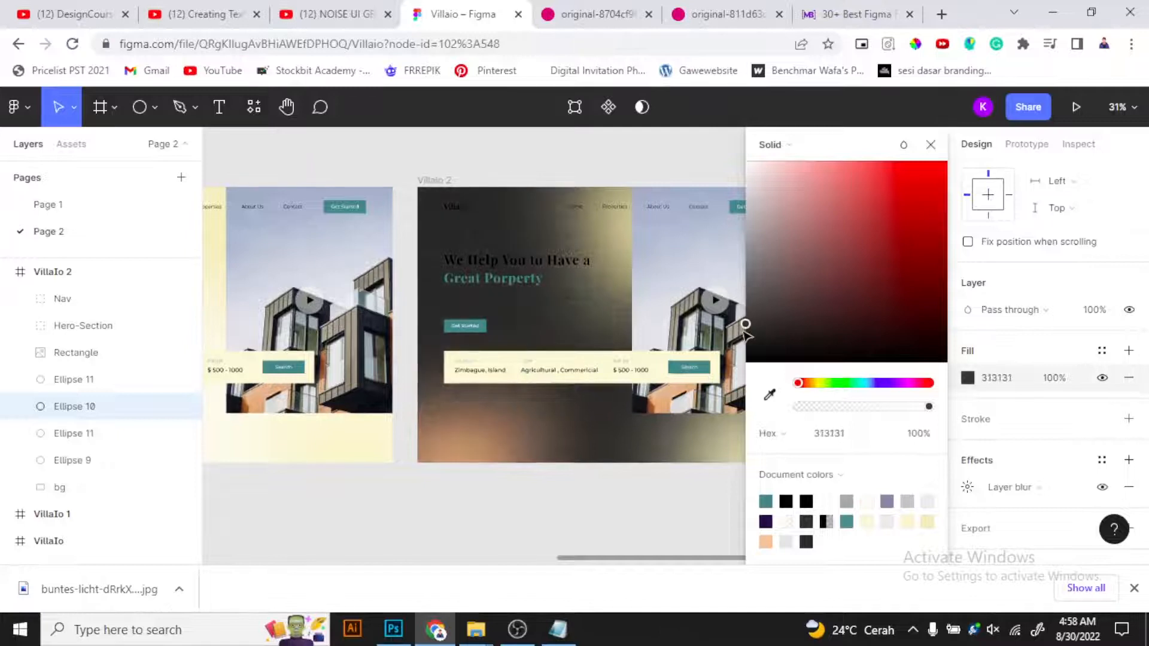
{"action": "left_click", "coordinate": [931, 145]}
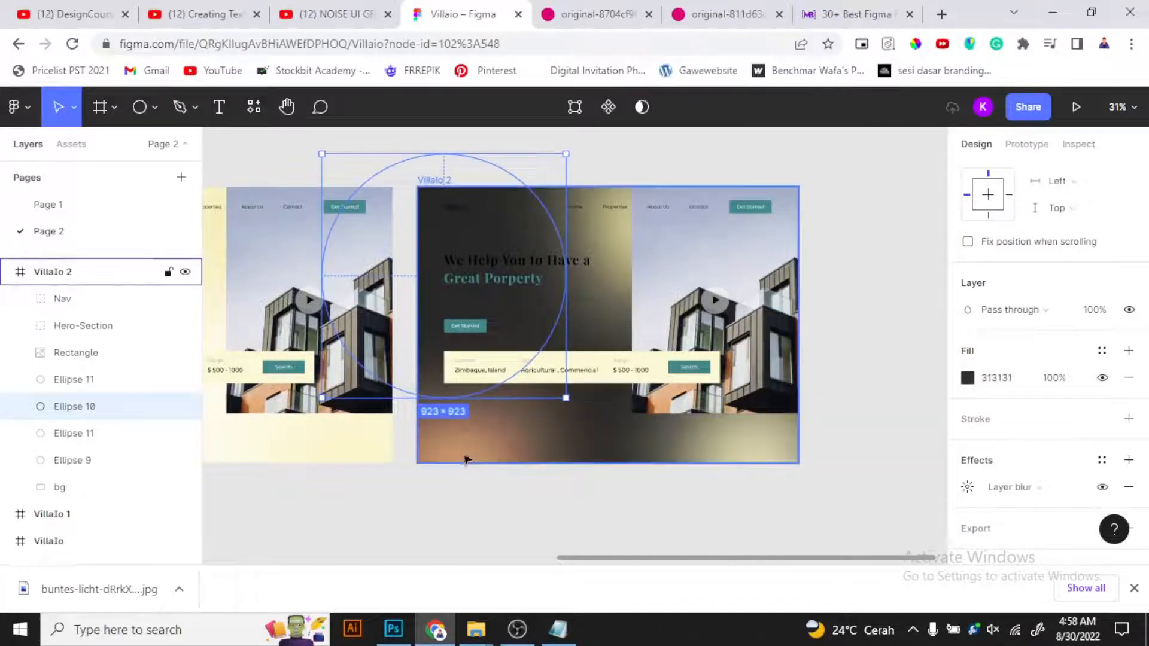
- Recolour the upper Ellipse 11 in VillaIo 2 with the teal document colour, darkened to 426B6B
{"action": "left_click", "coordinate": [111, 434]}
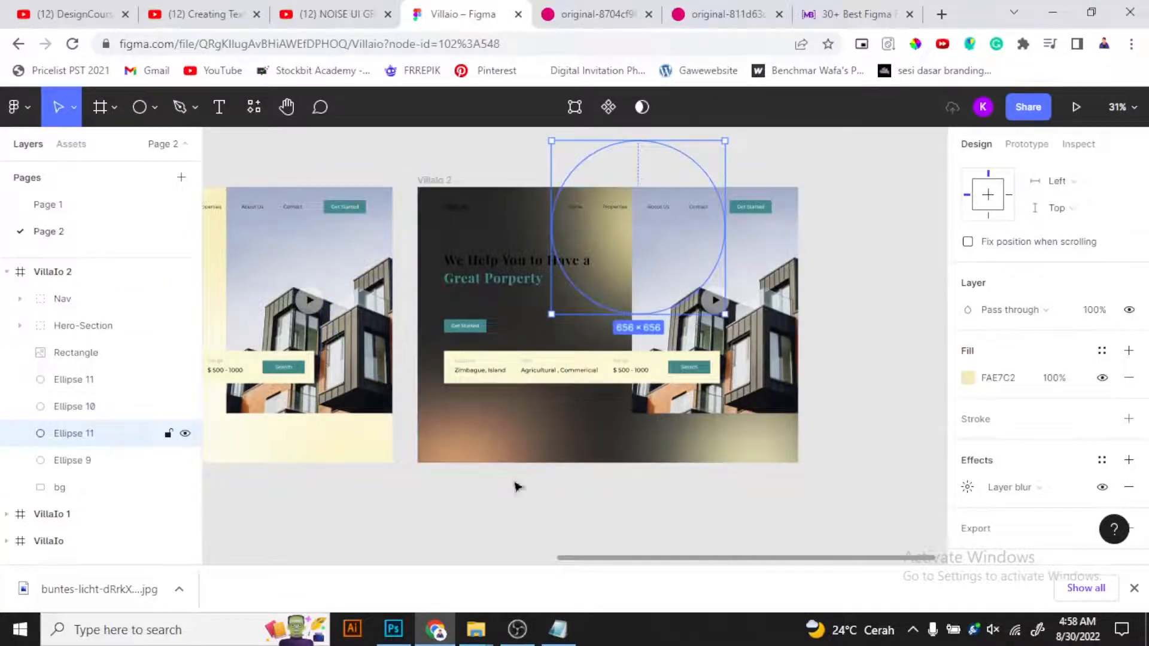
{"action": "left_click", "coordinate": [968, 378]}
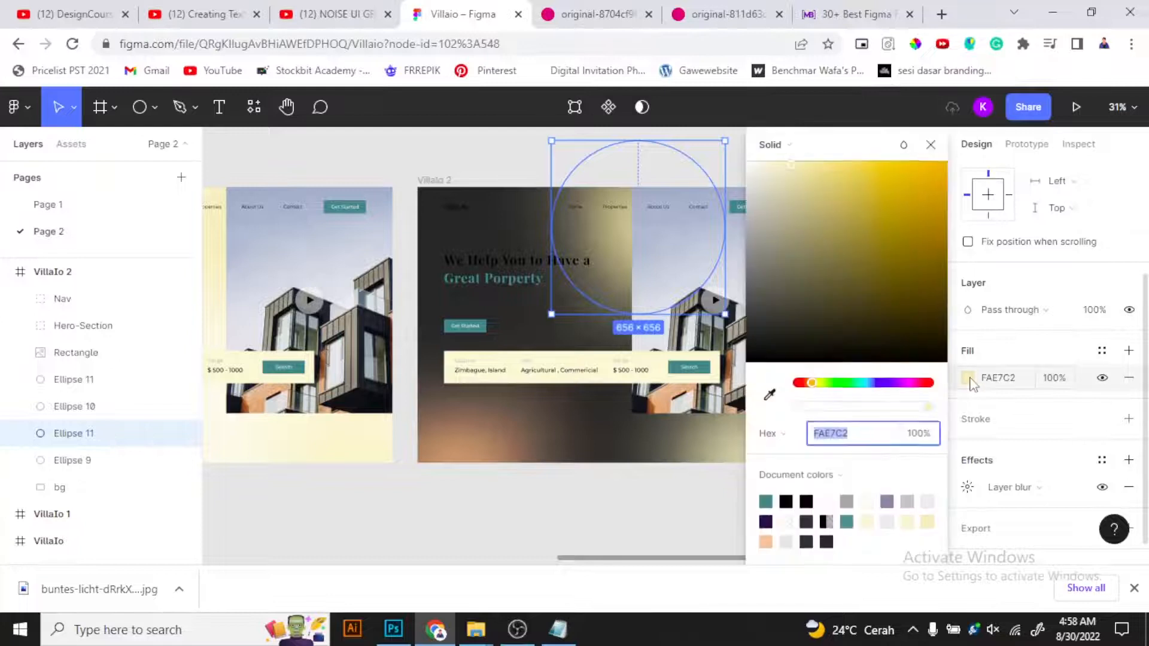
{"action": "left_click", "coordinate": [772, 499]}
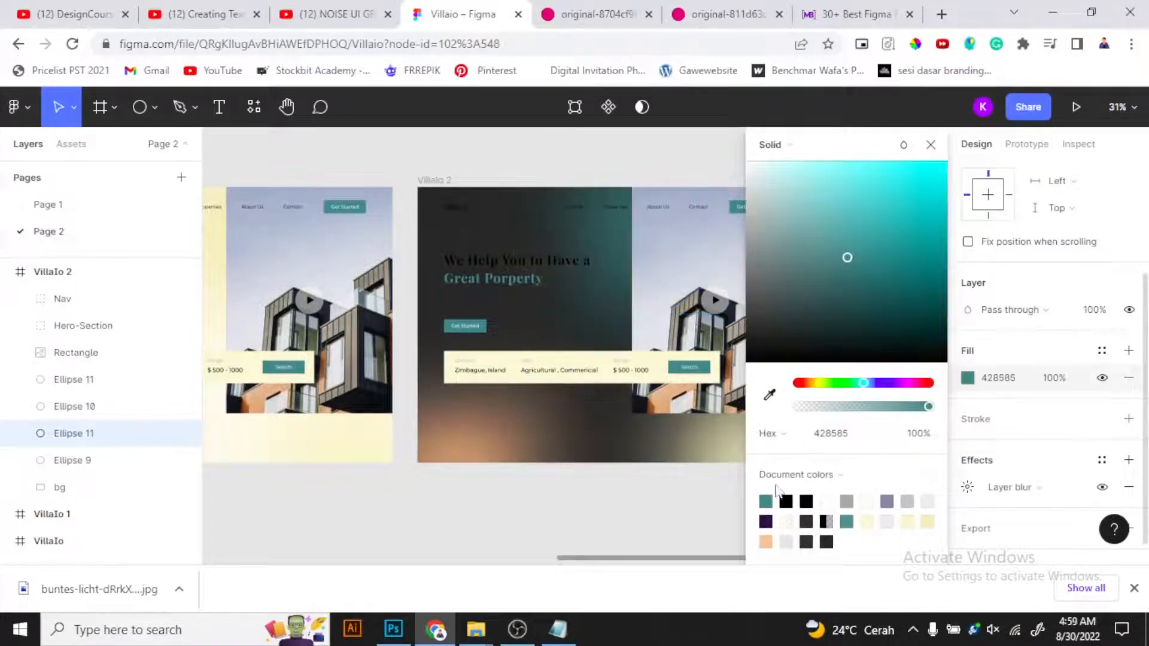
{"action": "left_click_drag", "start_coordinate": [848, 258], "coordinate": [825, 283]}
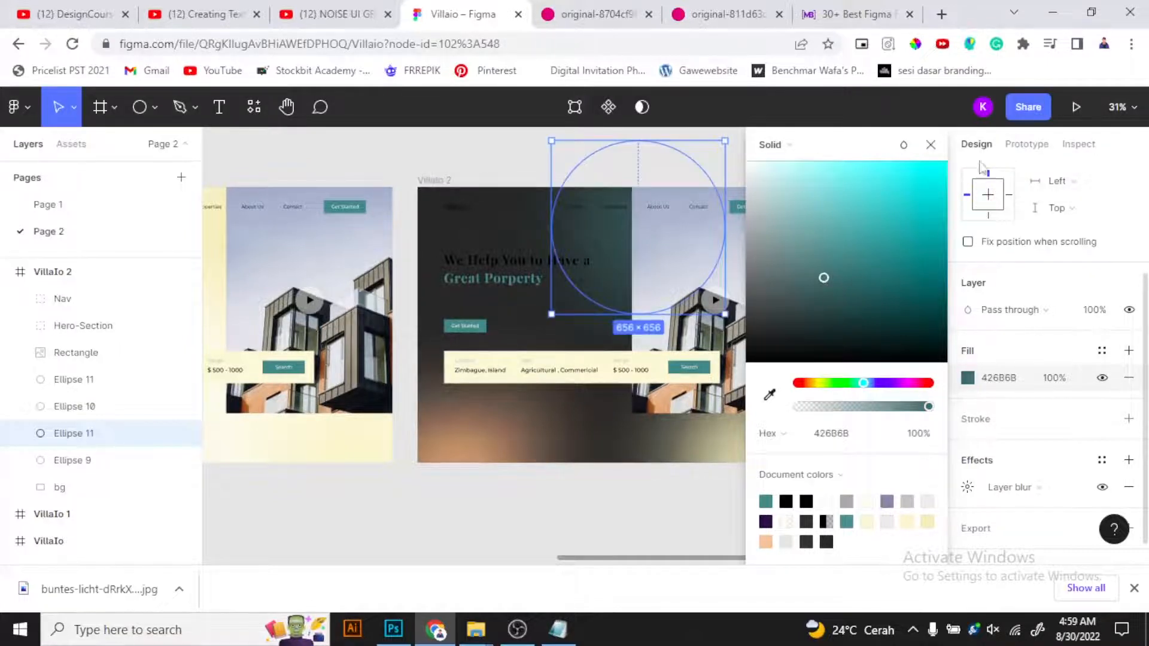
{"action": "left_click", "coordinate": [931, 146]}
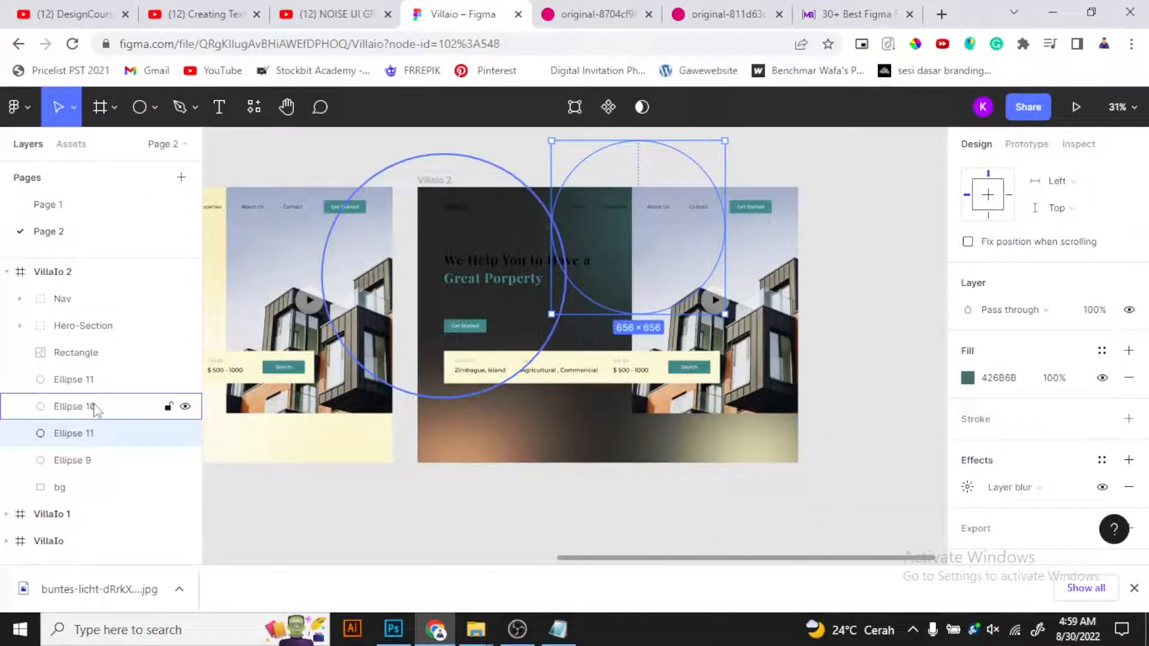
- Recolour the peach Ellipse 9 in VillaIo 2 with the teal document colour 428585 and tone it down to a greyer, darker shade
{"action": "left_click", "coordinate": [83, 465]}
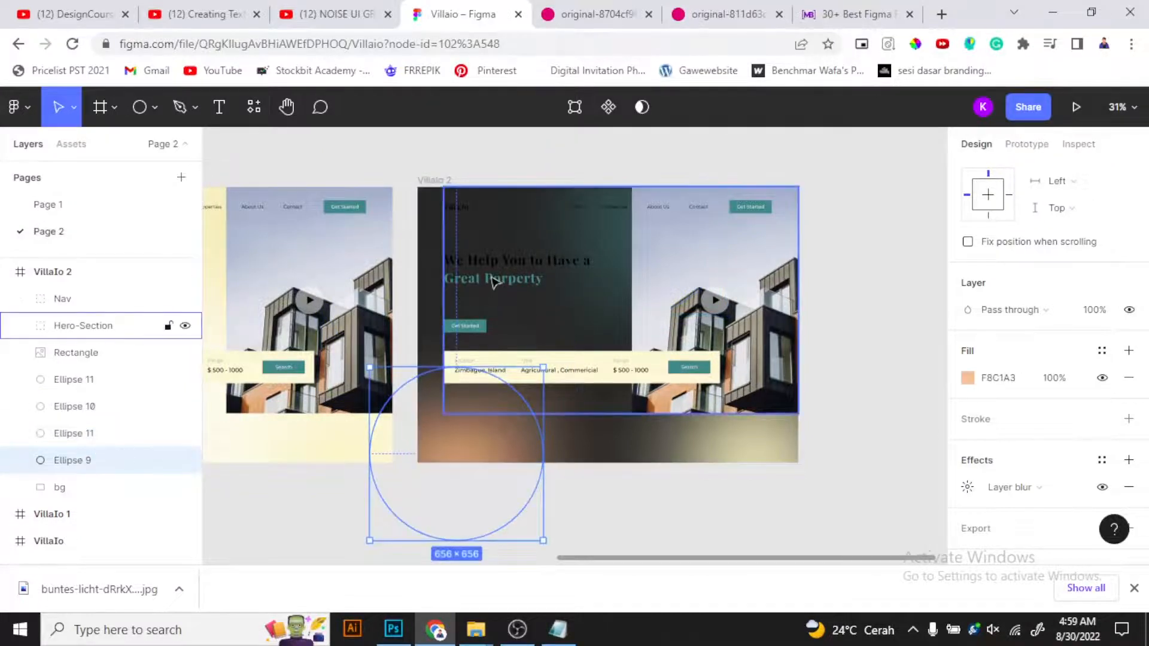
{"action": "left_click", "coordinate": [983, 381]}
{"action": "left_click", "coordinate": [967, 379]}
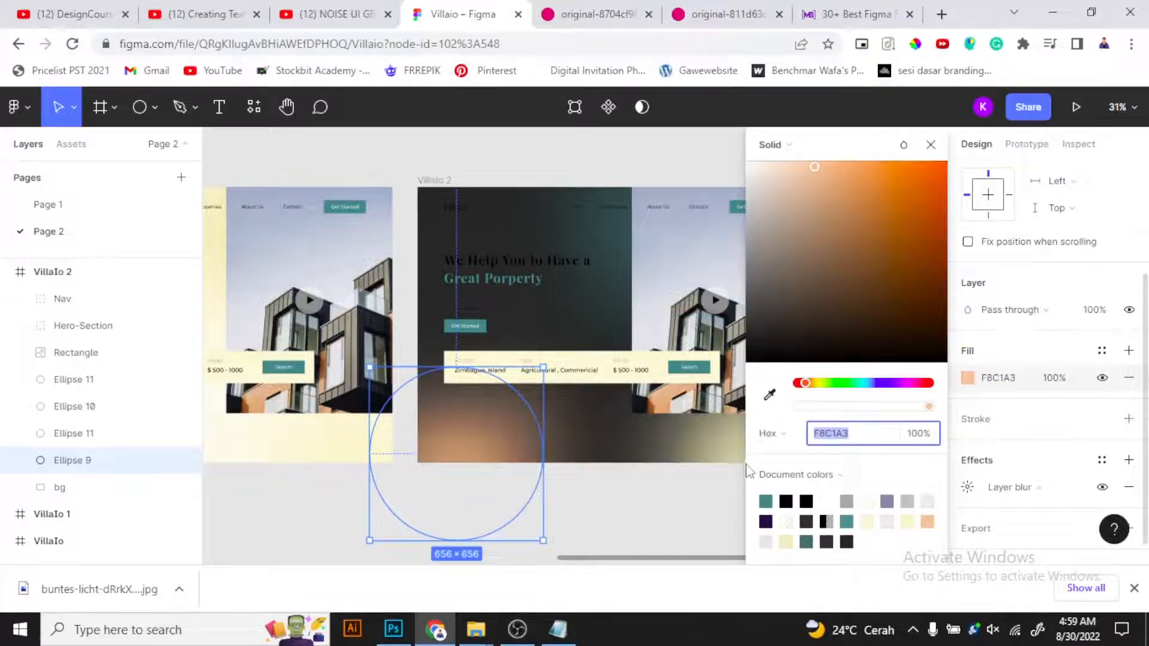
{"action": "left_click", "coordinate": [766, 501]}
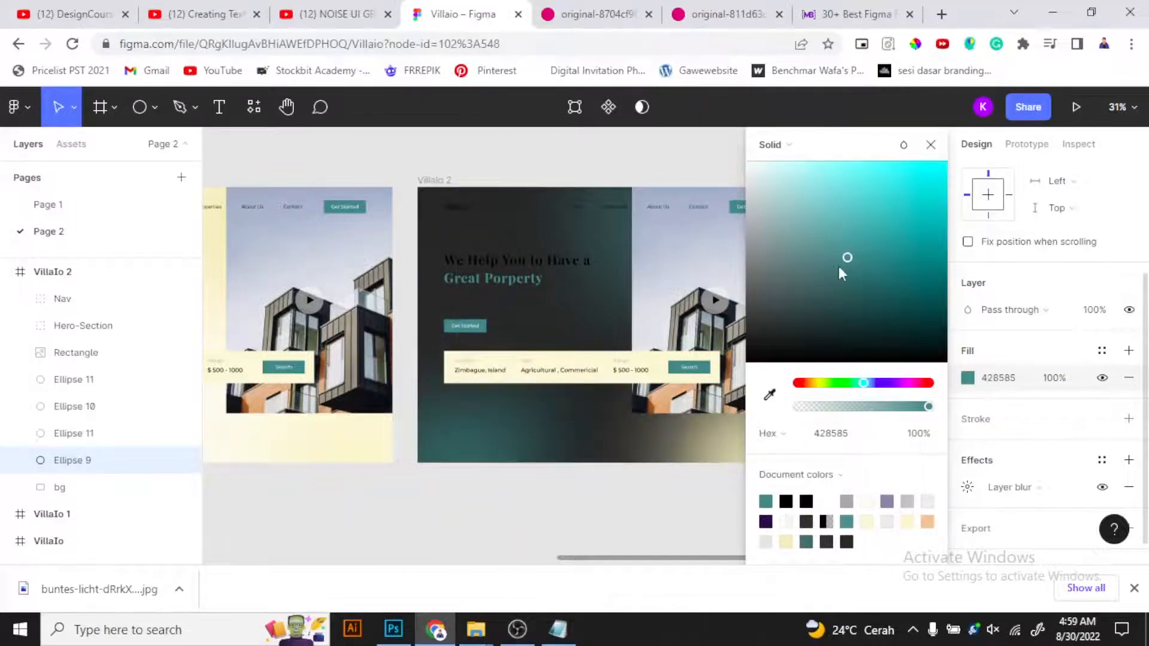
{"action": "left_click_drag", "start_coordinate": [838, 245], "coordinate": [799, 268]}
{"action": "left_click", "coordinate": [620, 164]}
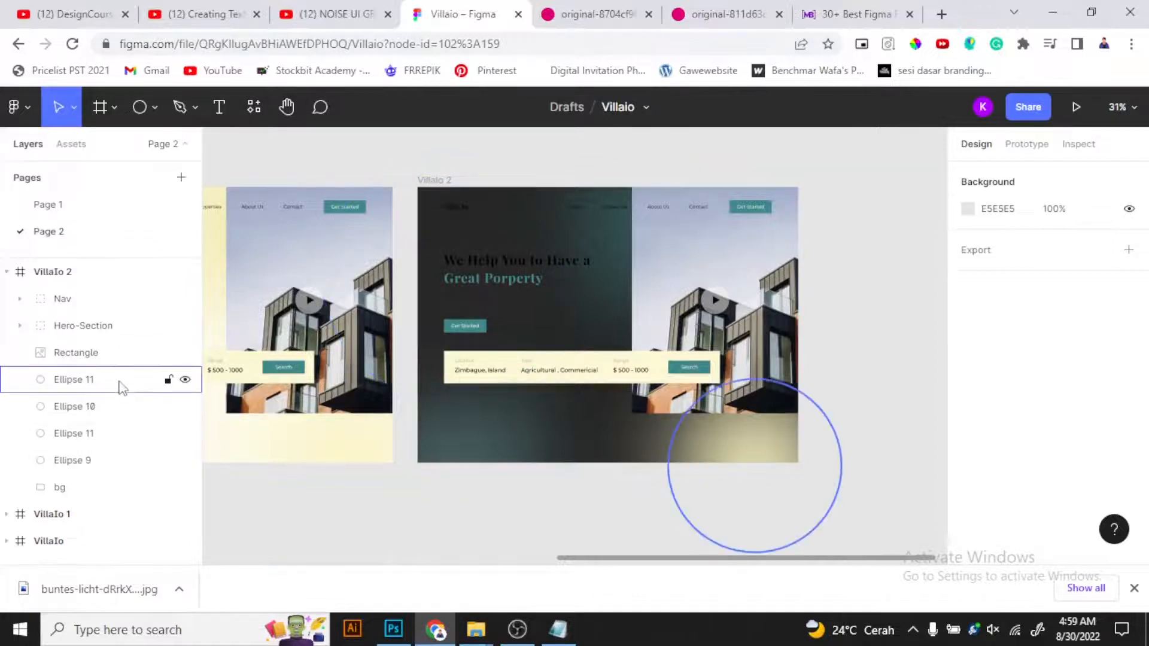
- Change the fill of the pale yellow Ellipse 11 at the lower-right corner of VillaIo 2 to grey 5E5C5A
{"action": "left_click", "coordinate": [114, 406]}
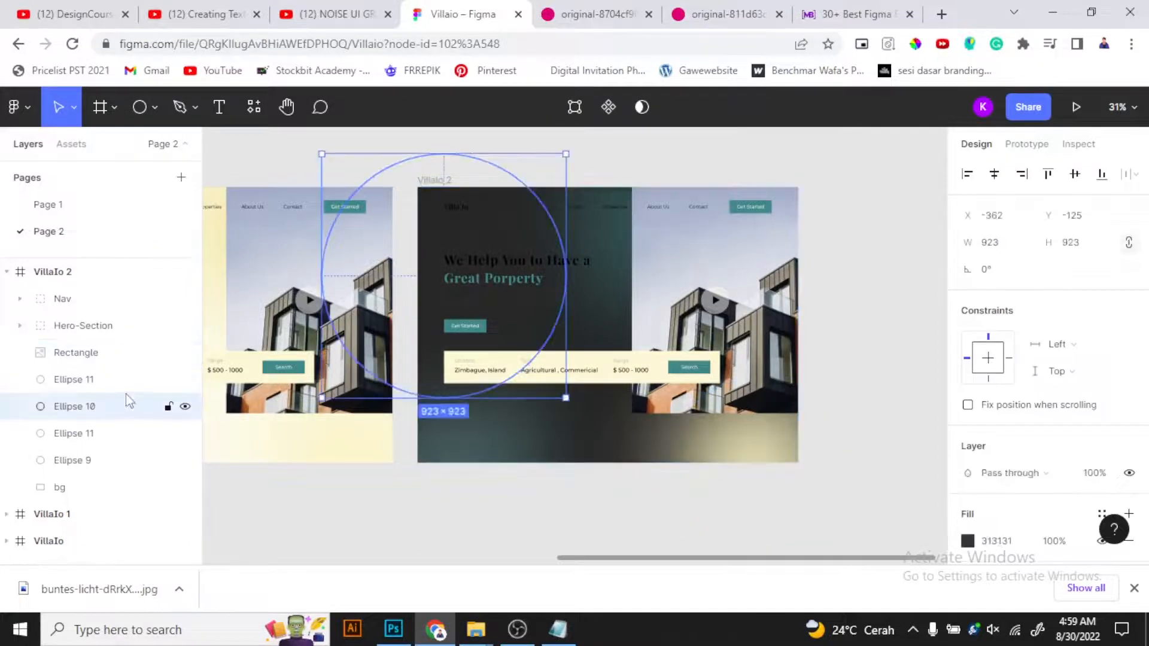
{"action": "left_click", "coordinate": [129, 380]}
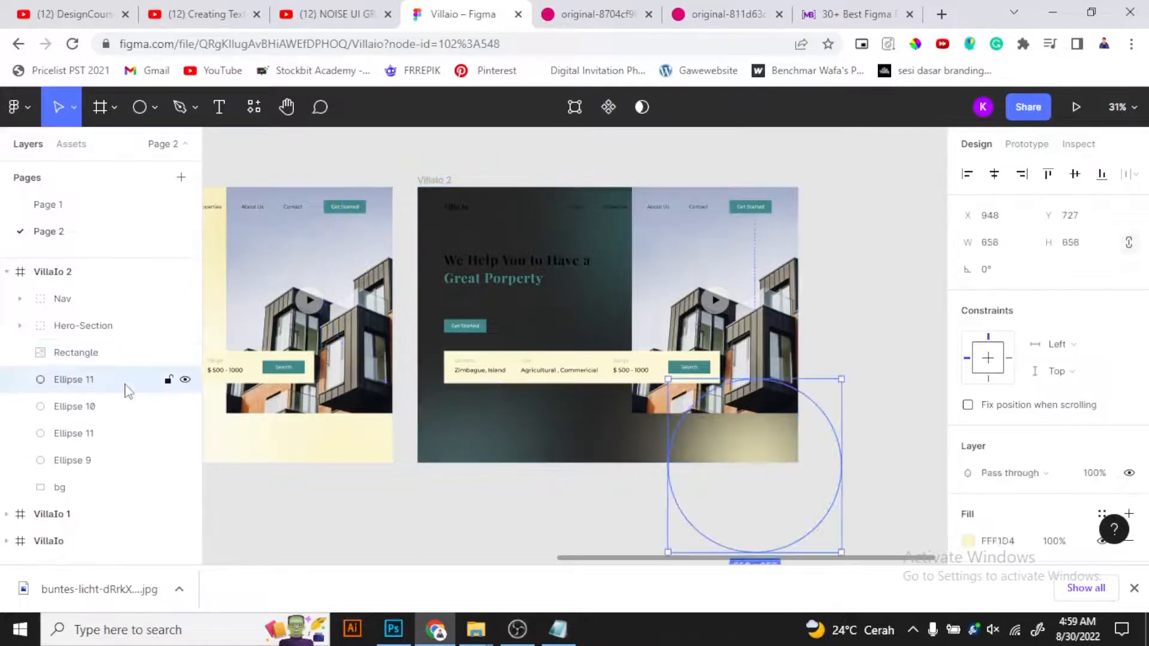
{"action": "left_click", "coordinate": [970, 541]}
{"action": "left_click_drag", "start_coordinate": [755, 334], "coordinate": [752, 294]}
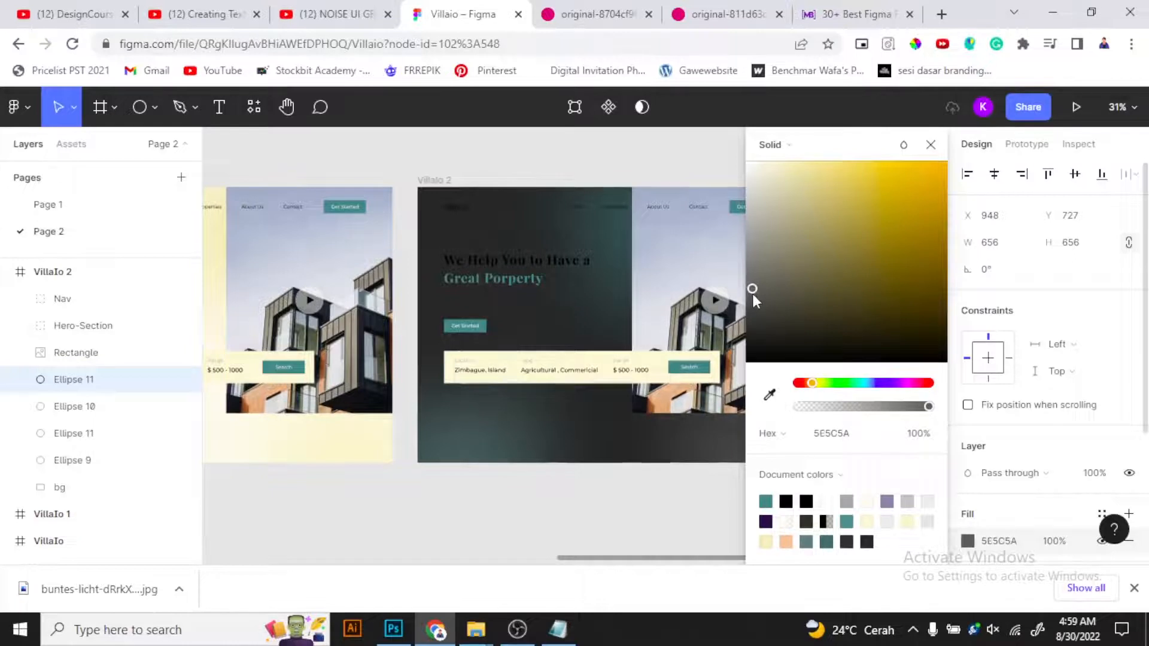
- Recolour the Villa.Io logo text in the VillaIo 2 navigation bar with the white document colour
{"action": "left_click", "coordinate": [627, 525]}
{"action": "scroll", "coordinate": [662, 523], "scroll_direction": "down", "scroll_amount": 1}
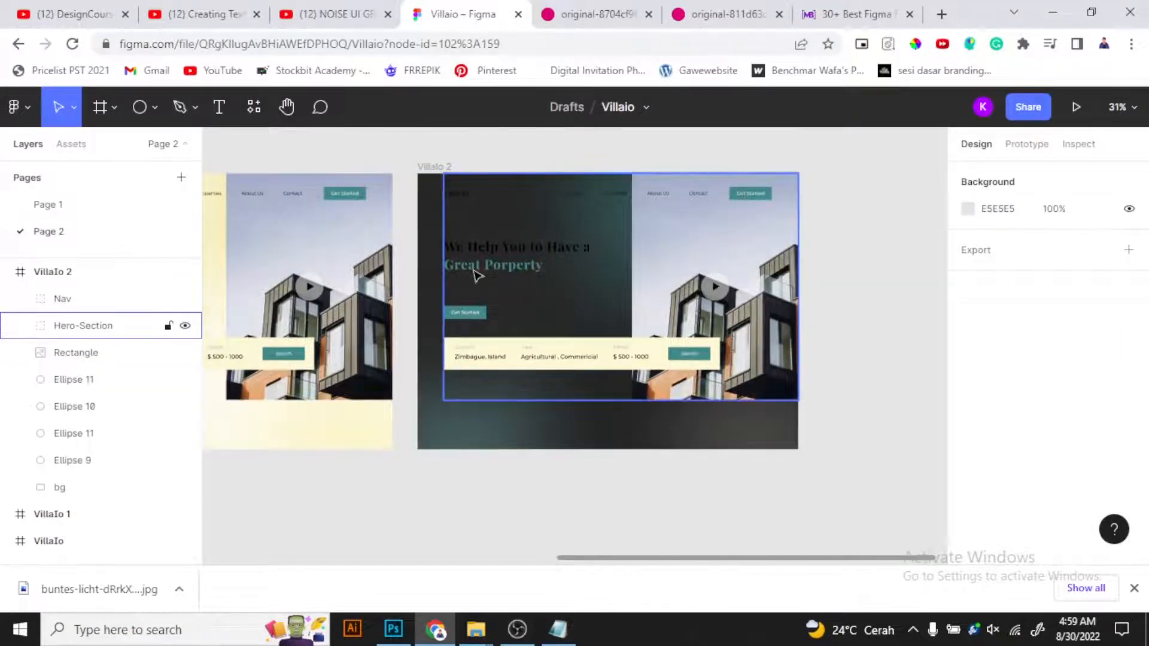
{"action": "left_click", "coordinate": [465, 201]}
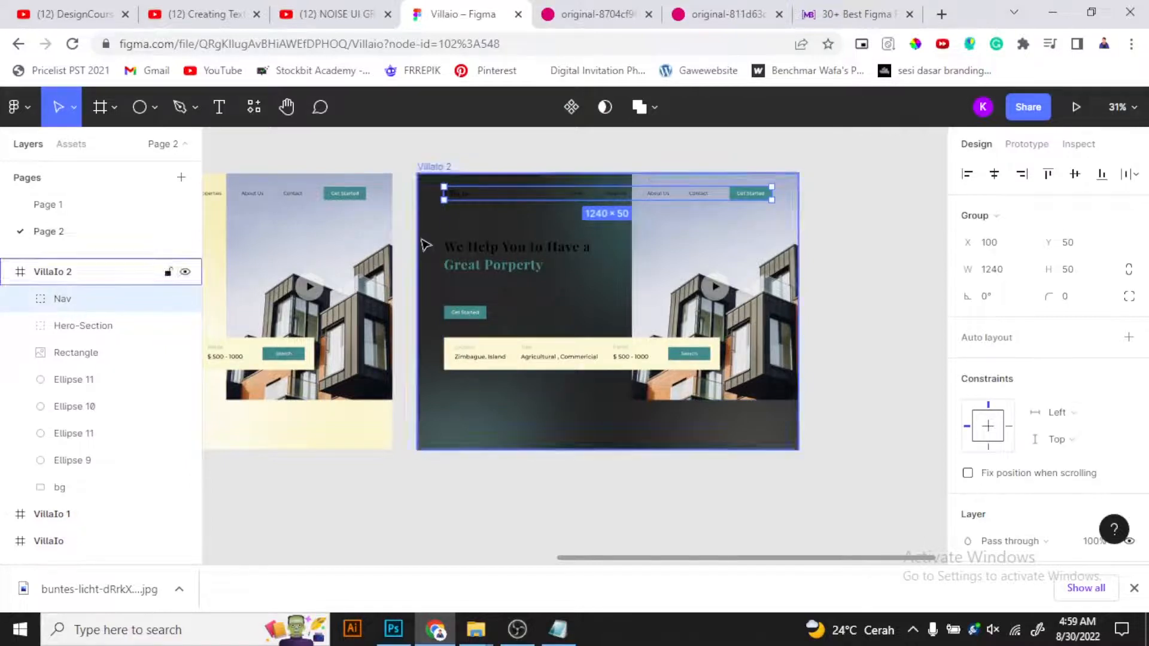
{"action": "double_click", "coordinate": [465, 199]}
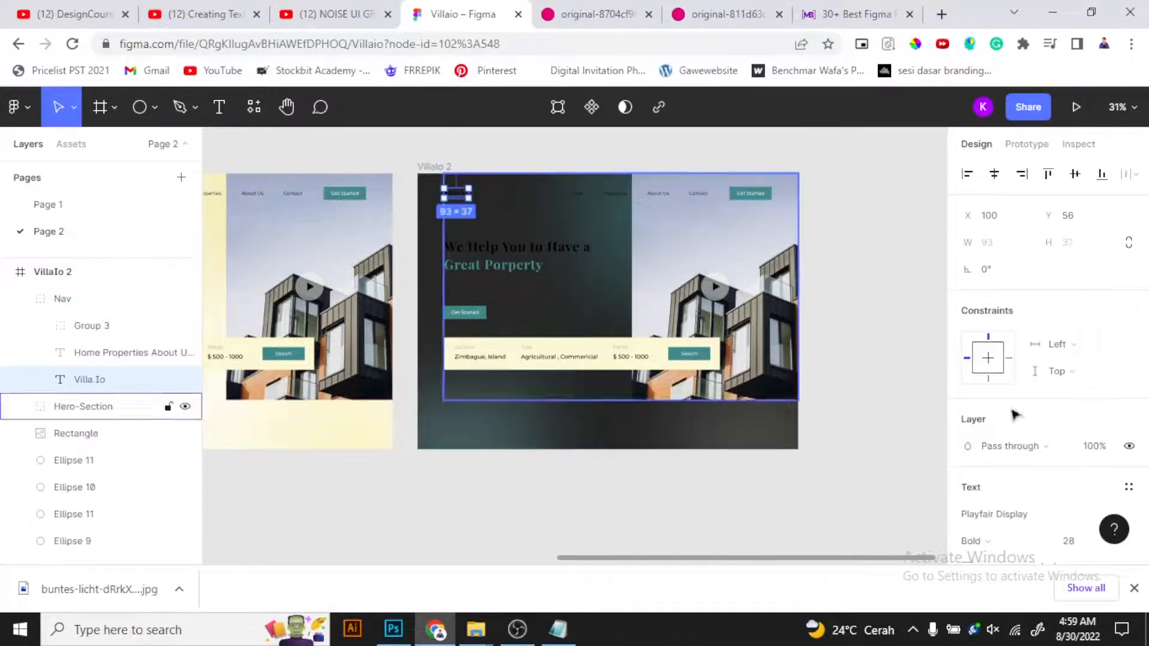
{"action": "left_click", "coordinate": [968, 444]}
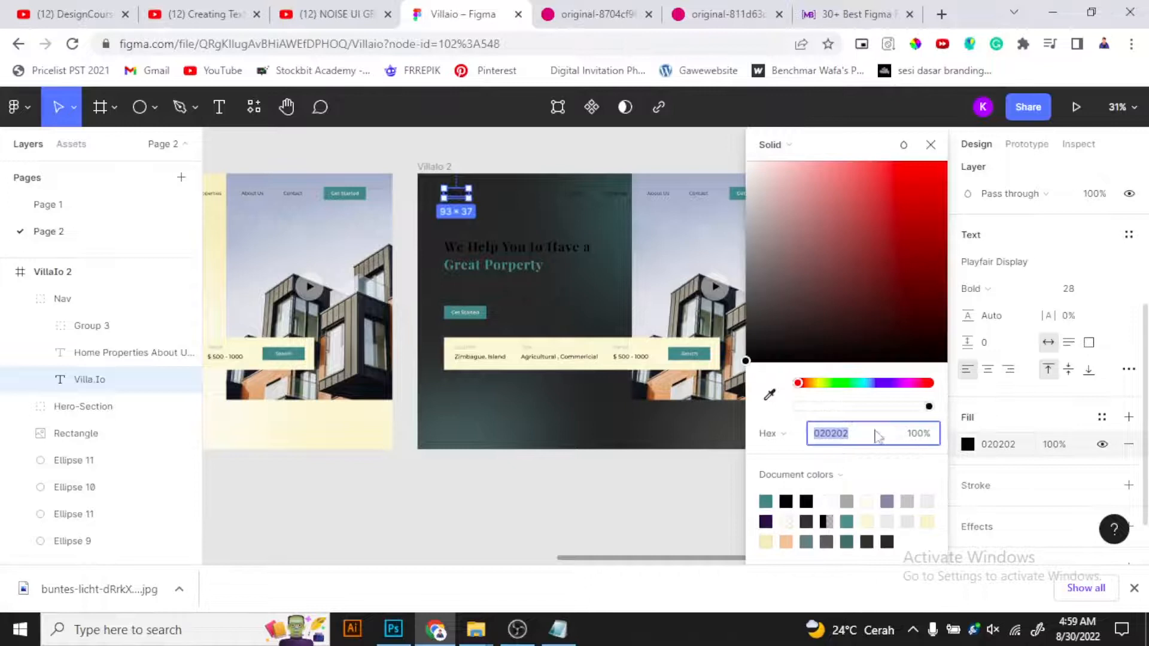
{"action": "left_click", "coordinate": [828, 501]}
{"action": "left_click", "coordinate": [537, 145]}
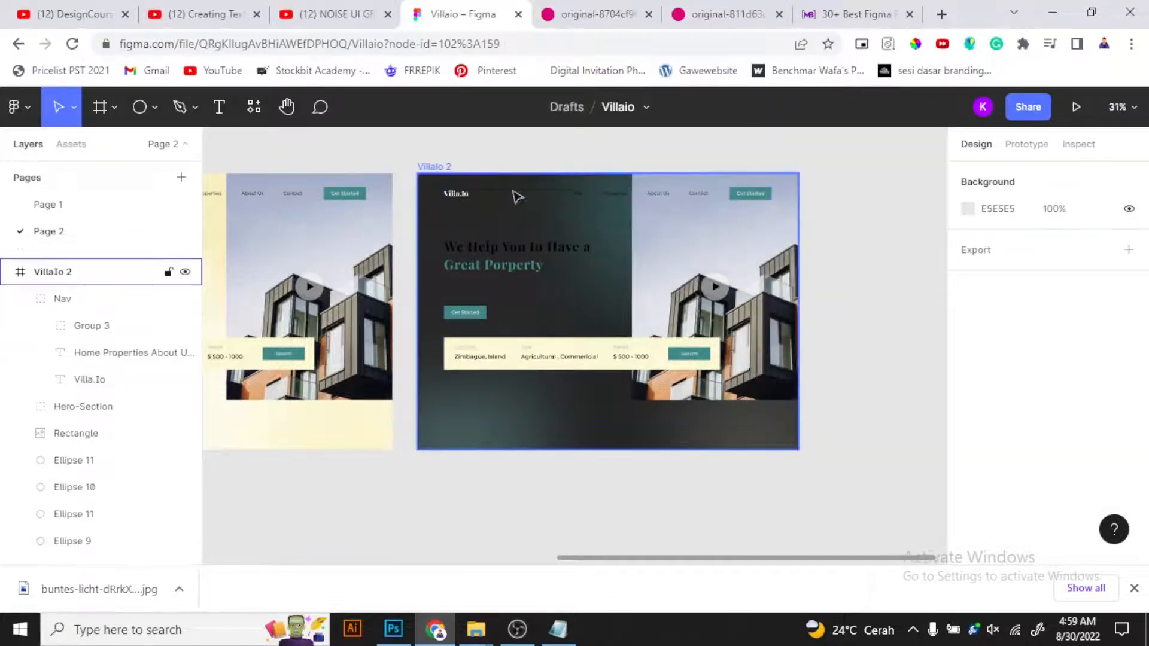
- Change the black navigation link text in the Nav group of VillaIo 2 to white FFFFFF
{"action": "left_click", "coordinate": [568, 198]}
{"action": "scroll", "coordinate": [1113, 383], "scroll_direction": "down", "scroll_amount": 5}
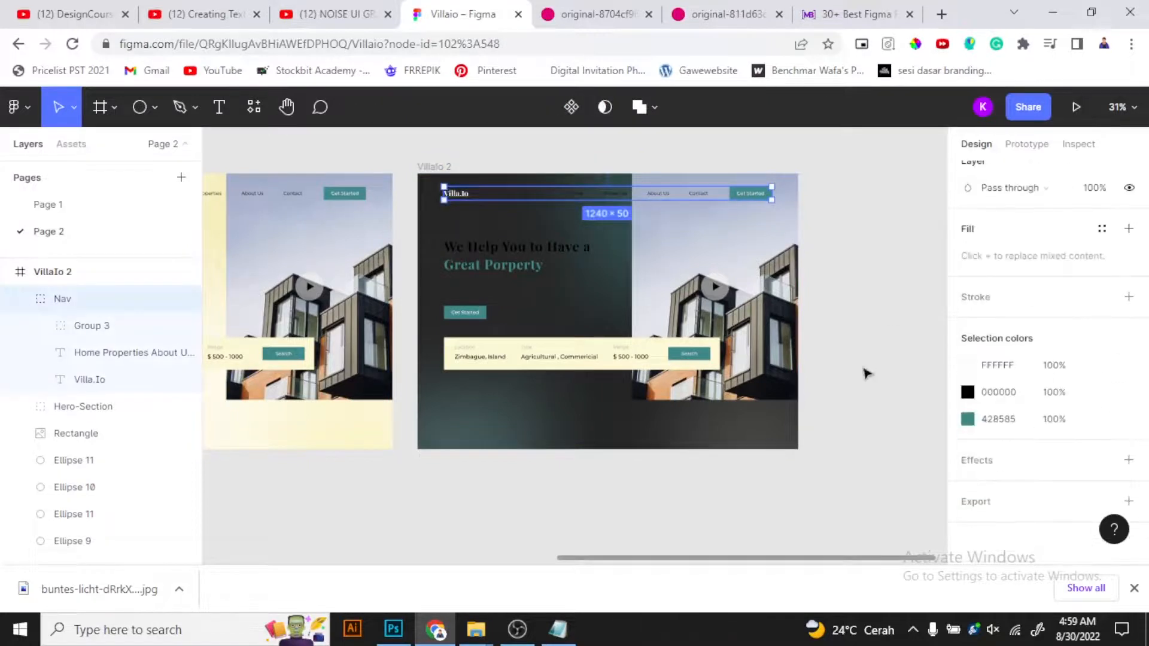
{"action": "left_click", "coordinate": [969, 395]}
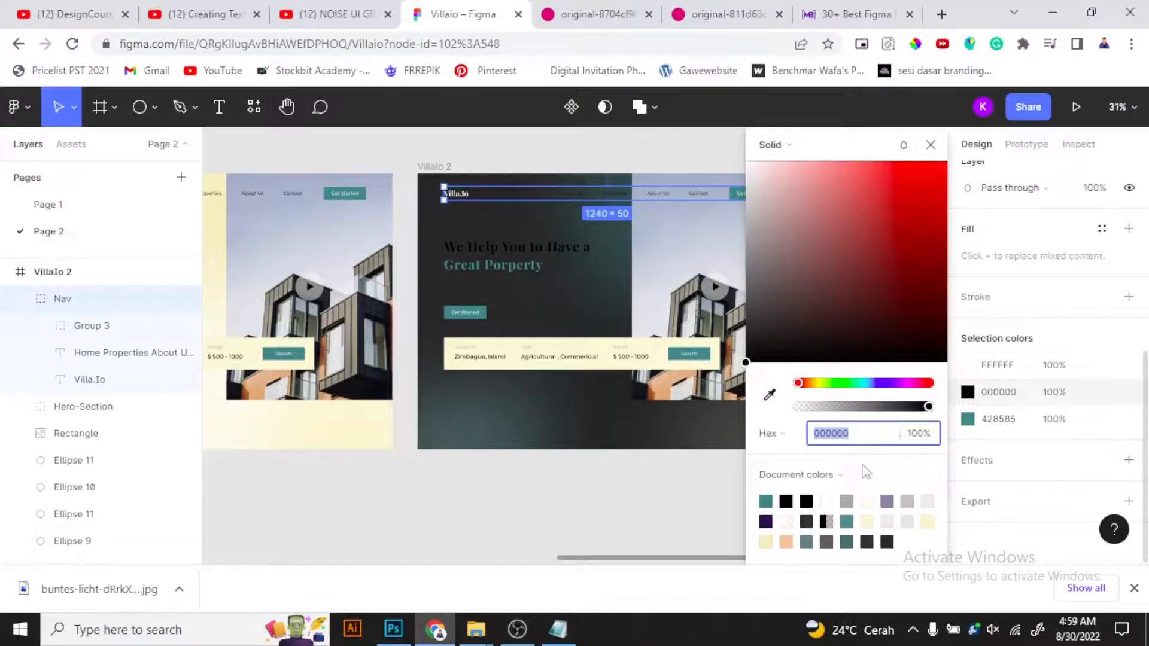
{"action": "left_click", "coordinate": [829, 502]}
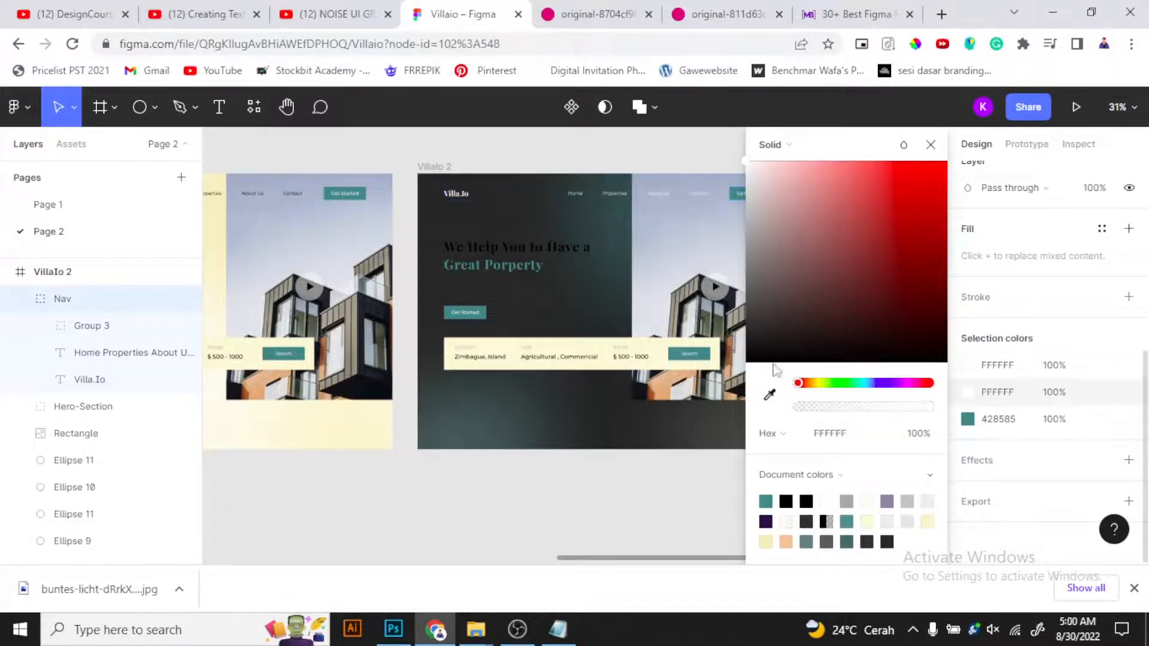
- Change the black headline text and the dark grey paragraph in the Hero group of VillaIo 2 to white
{"action": "left_click", "coordinate": [521, 253]}
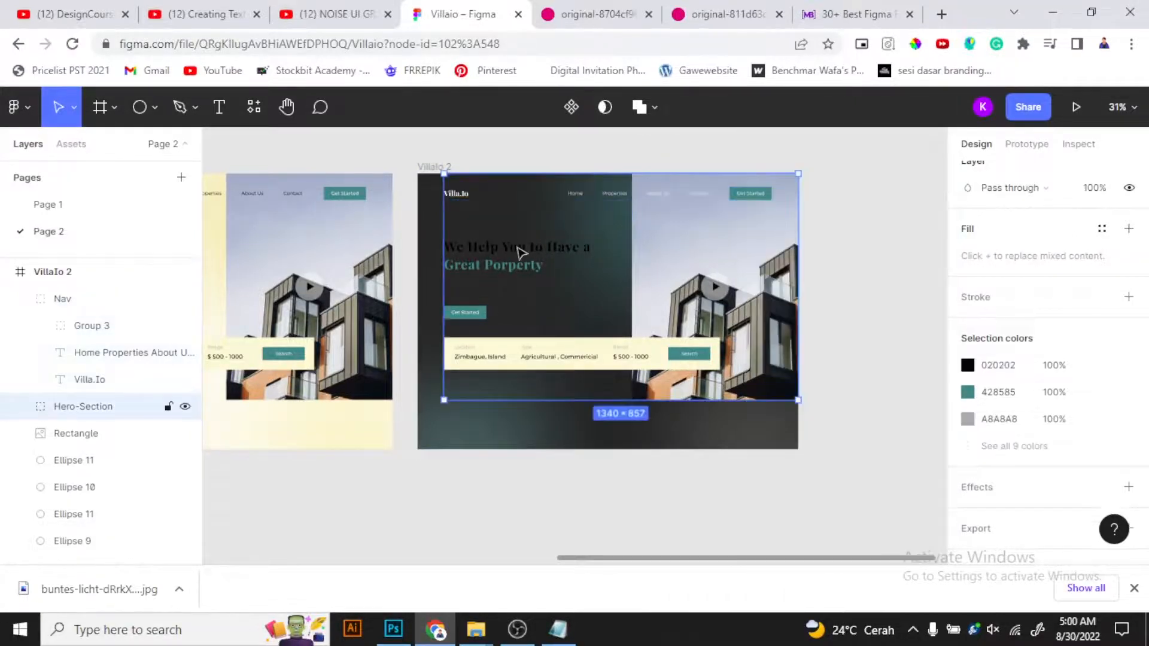
{"action": "double_click", "coordinate": [521, 253]}
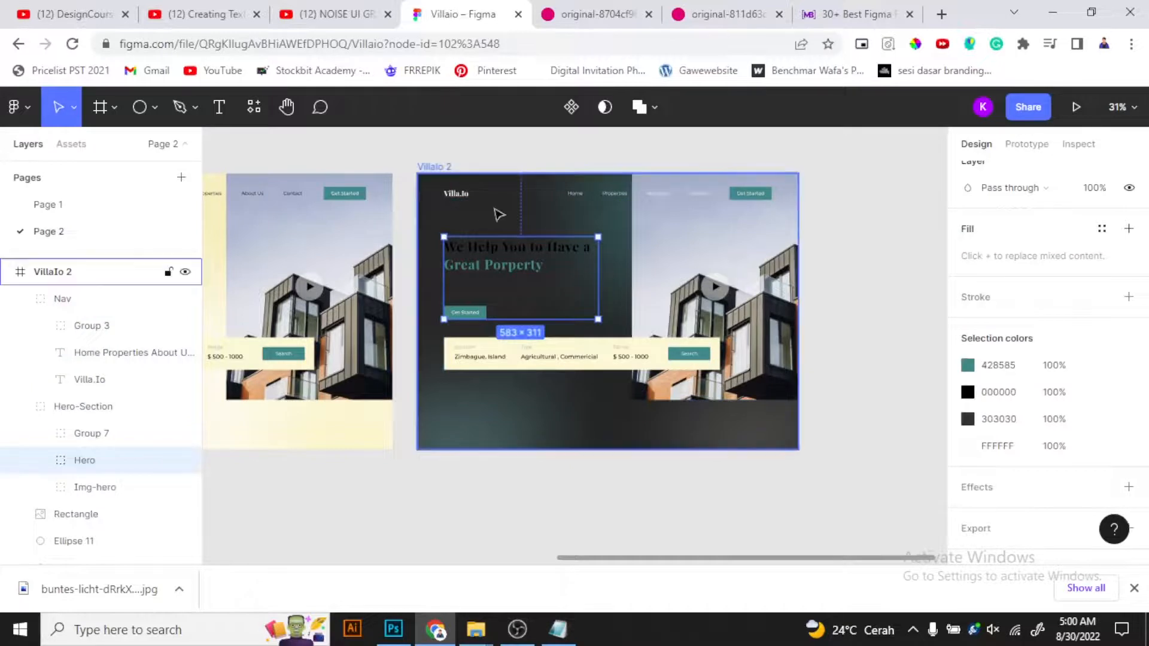
{"action": "left_click", "coordinate": [968, 392]}
{"action": "left_click", "coordinate": [809, 502]}
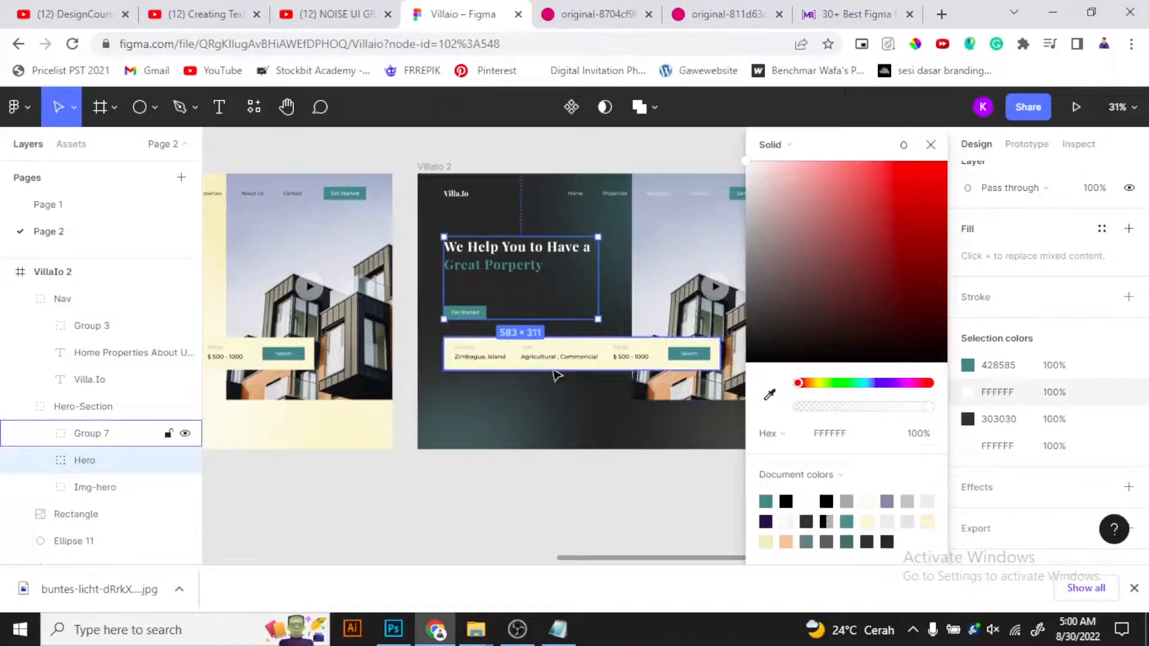
{"action": "left_click", "coordinate": [968, 419]}
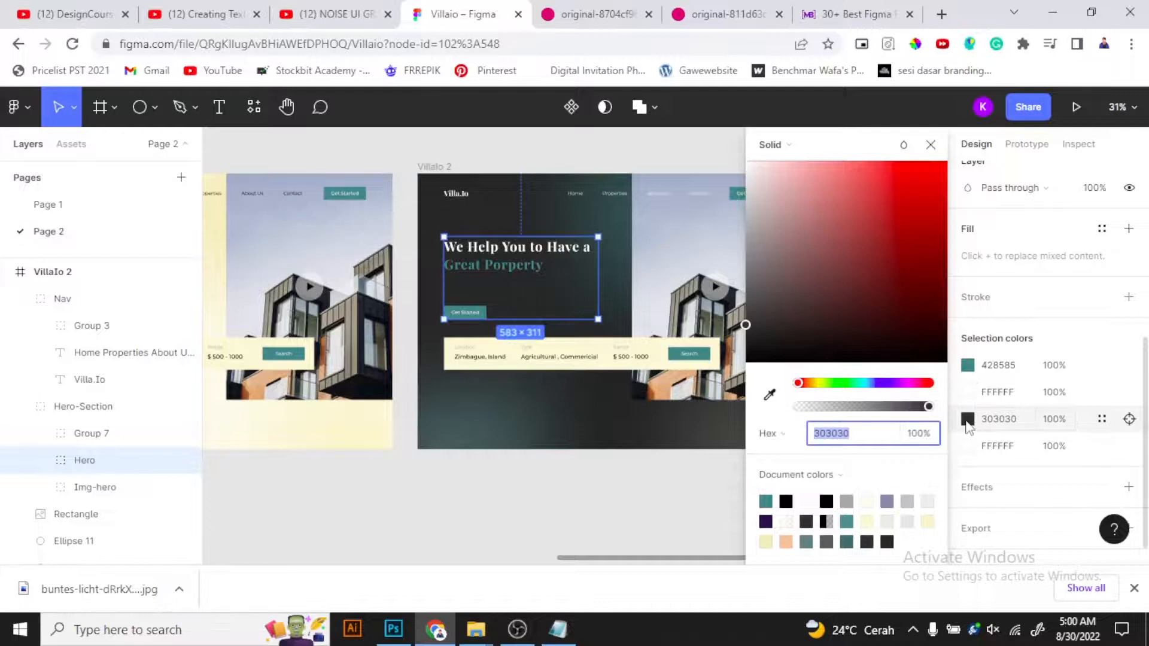
{"action": "left_click", "coordinate": [605, 469]}
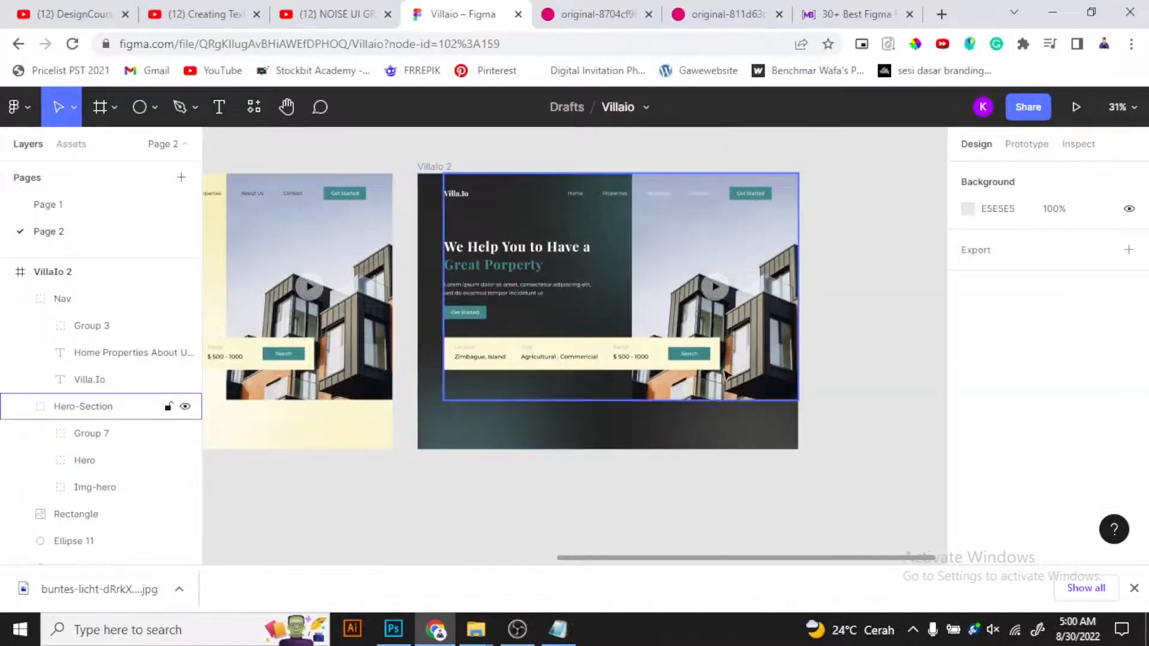
{"action": "scroll", "coordinate": [706, 389], "scroll_direction": "down", "scroll_amount": 1}
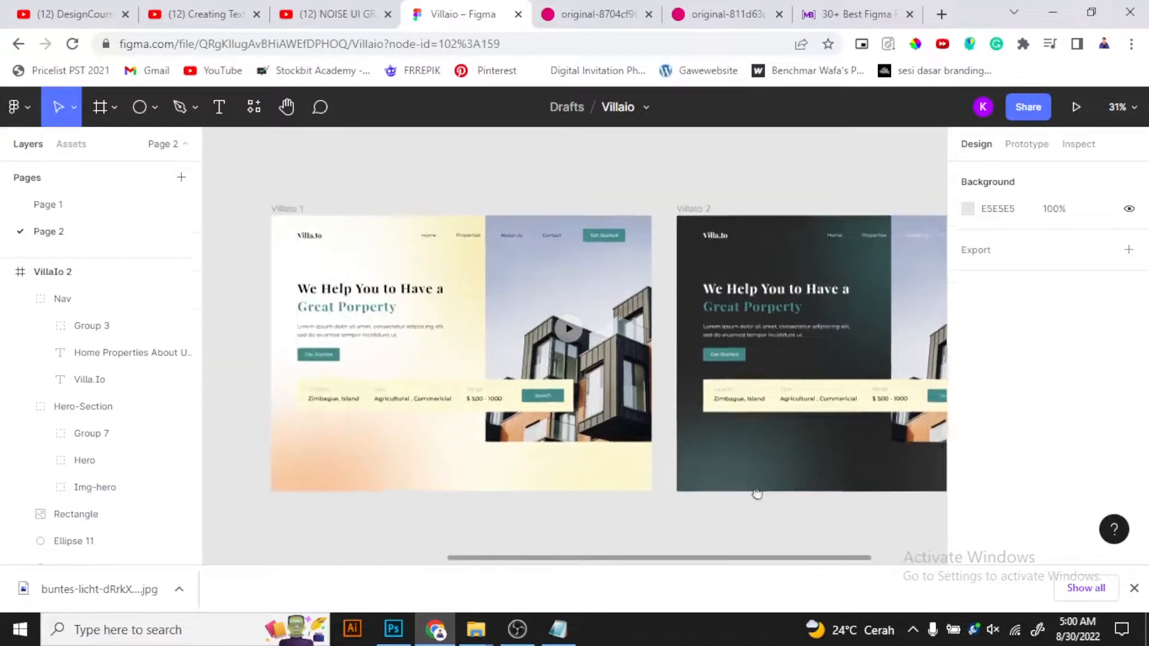
{"action": "left_click_drag", "start_coordinate": [622, 412], "coordinate": [658, 380]}
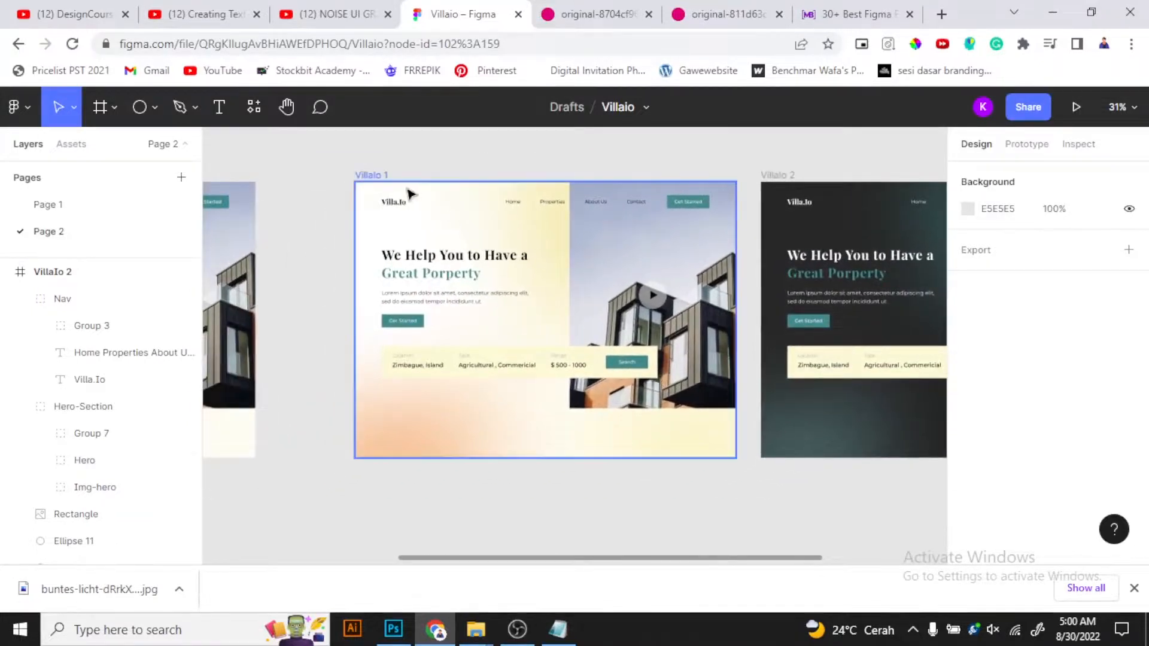